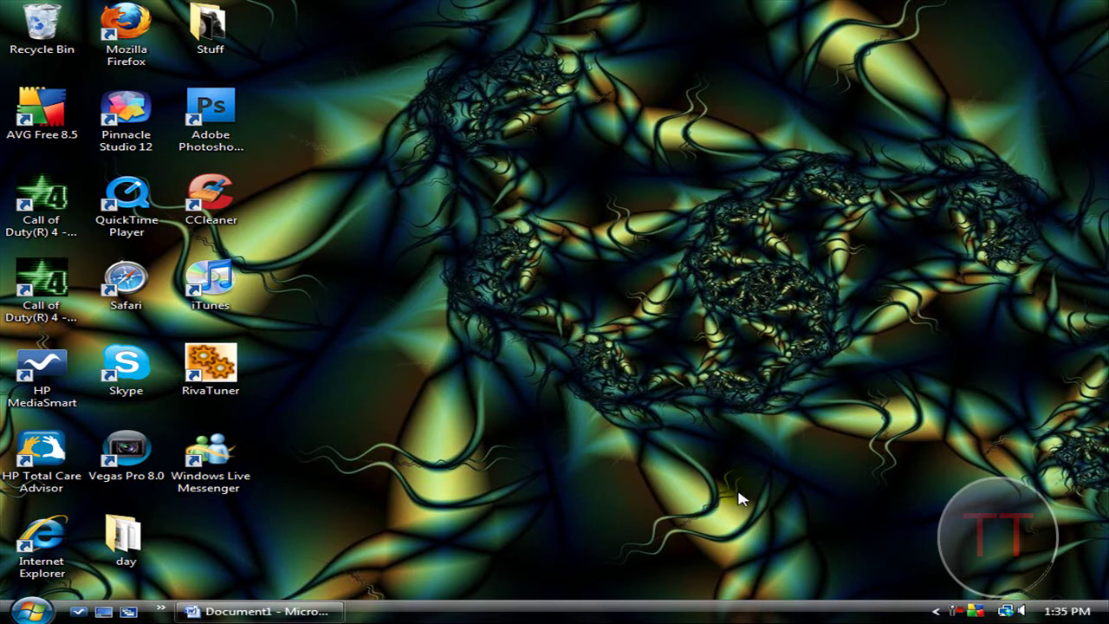
- Restore the Word window with the pliosaur article and select, then deselect, its title paragraph
left_click_drag(517, 344, 728, 441)
left_click_drag(791, 473, 702, 390)
left_click(295, 611)
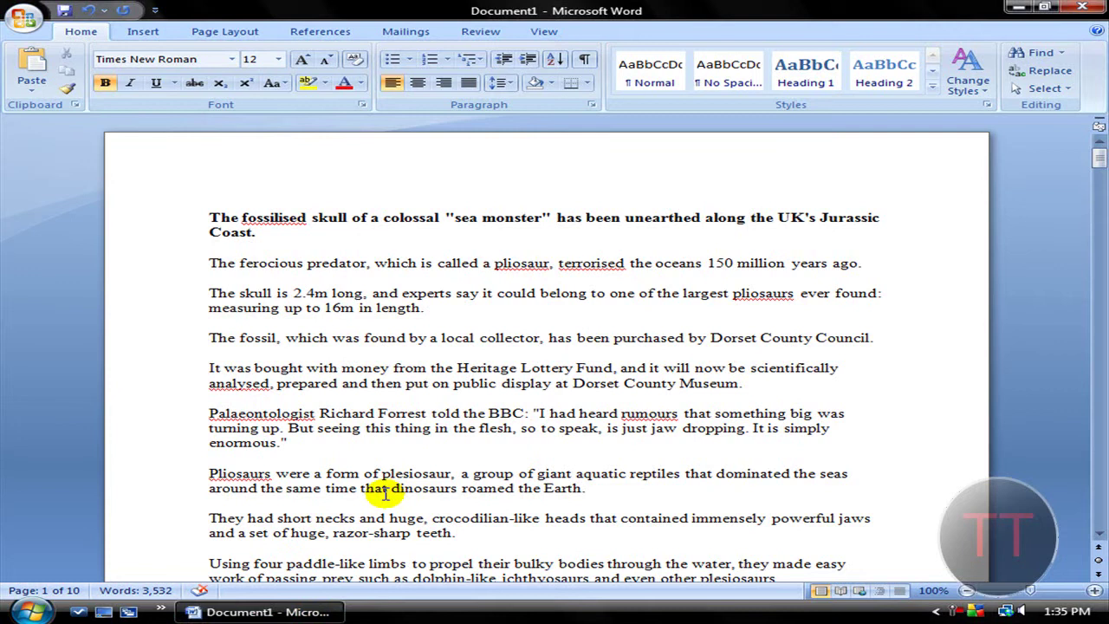
left_click(211, 217)
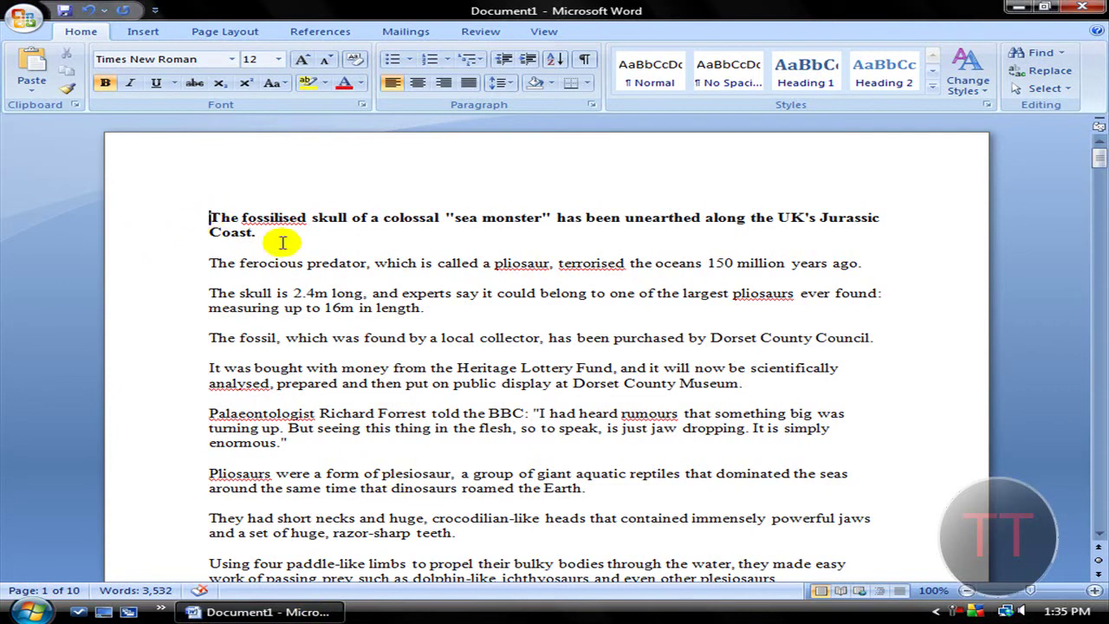
triple_click(211, 218)
left_click(210, 217)
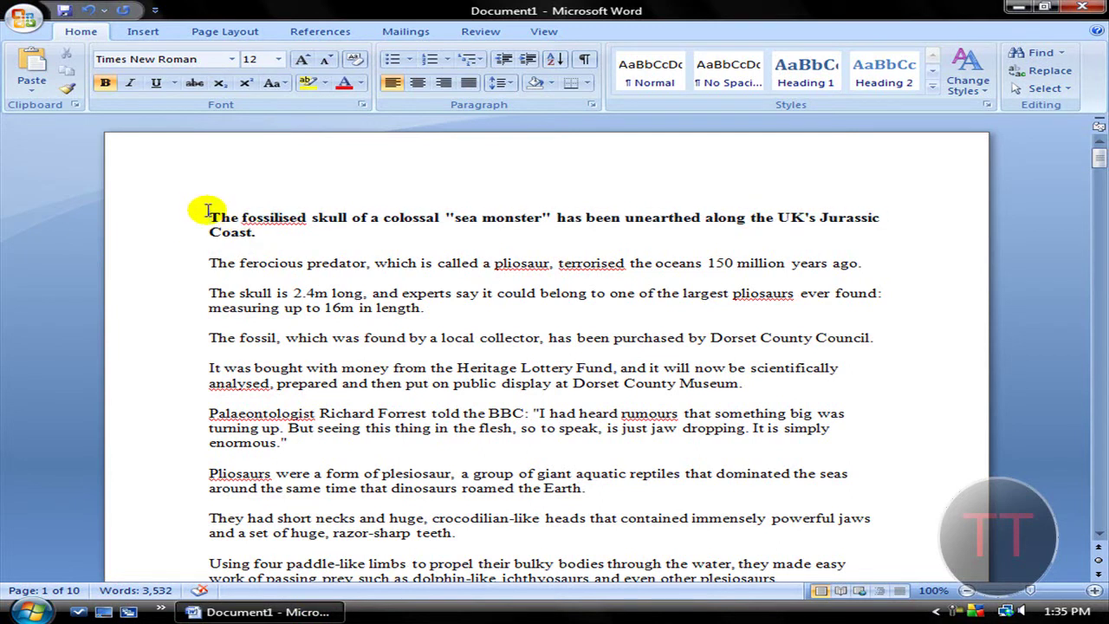
- Switch Word's colour scheme from Blue to Silver in Word Options
left_click(21, 19)
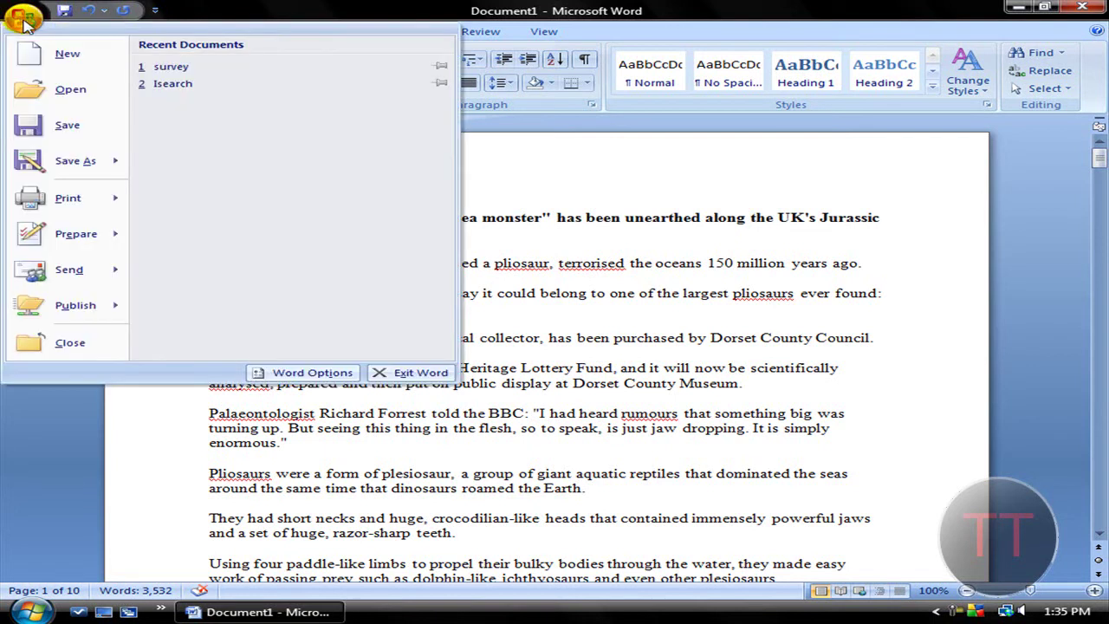
left_click(300, 374)
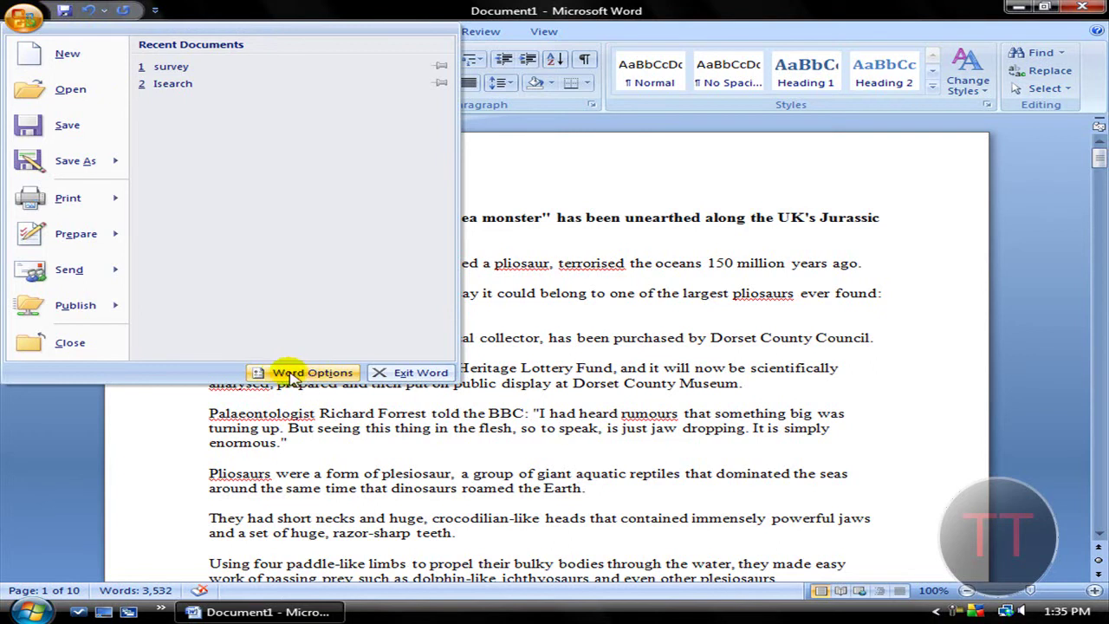
left_click(291, 374)
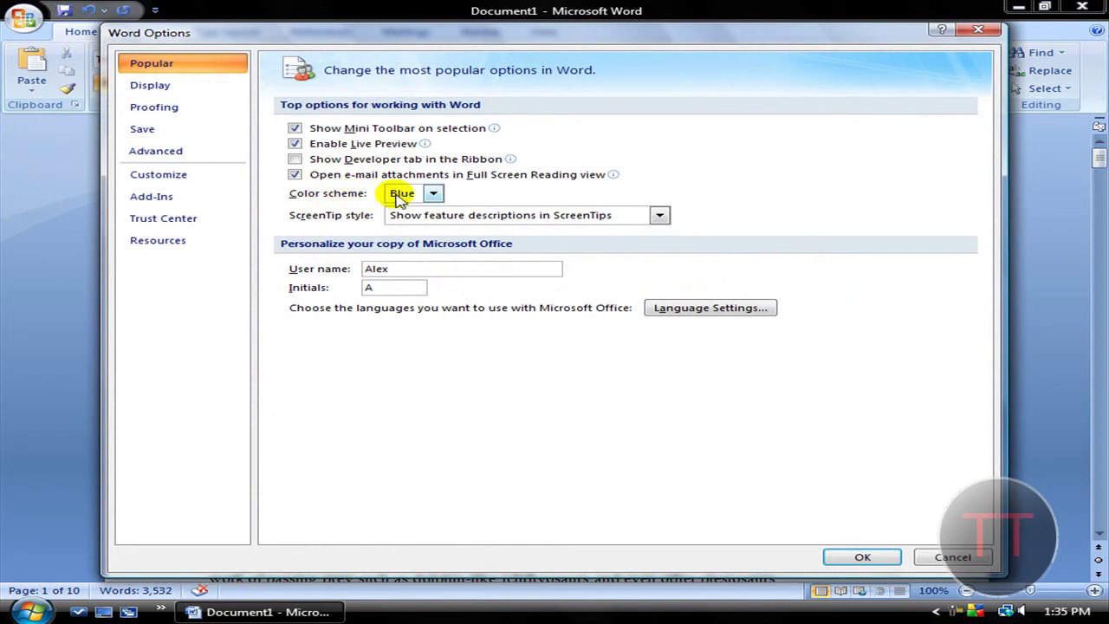
left_click(432, 194)
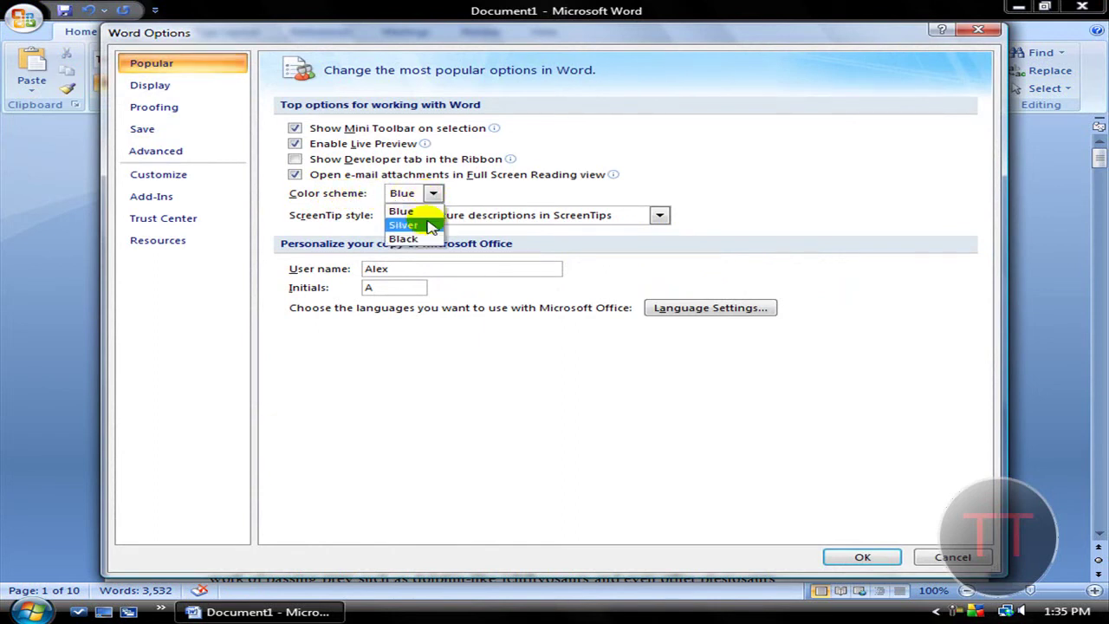
left_click(414, 227)
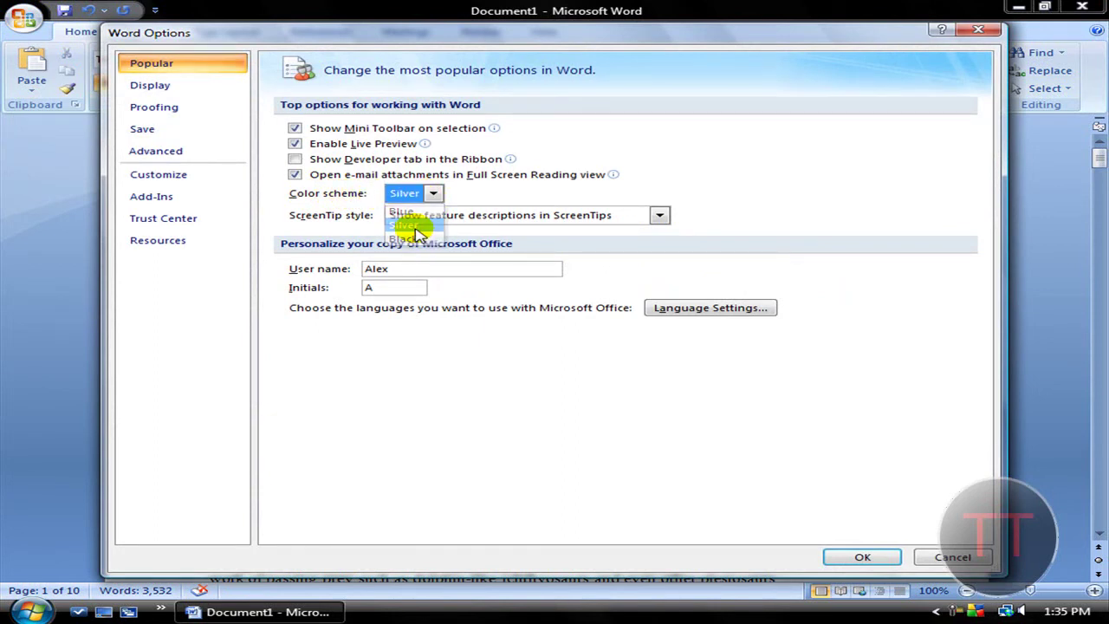
left_click(862, 557)
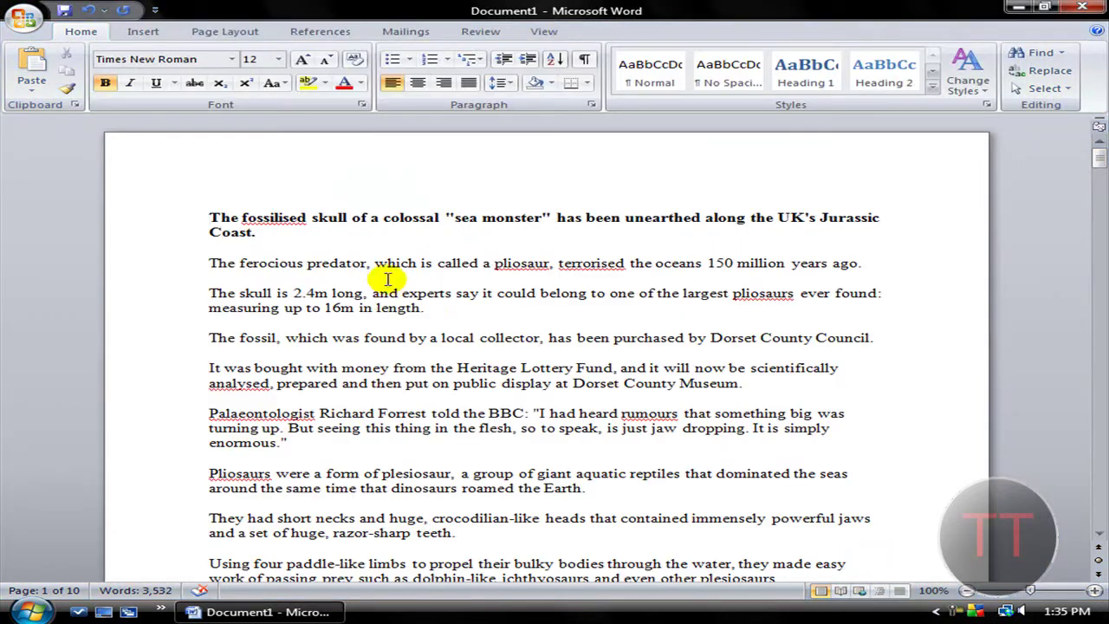
- Change the colour scheme in Word Options from Silver to Black
scroll(65, 304, "down", 3)
scroll(65, 303, "up", 5)
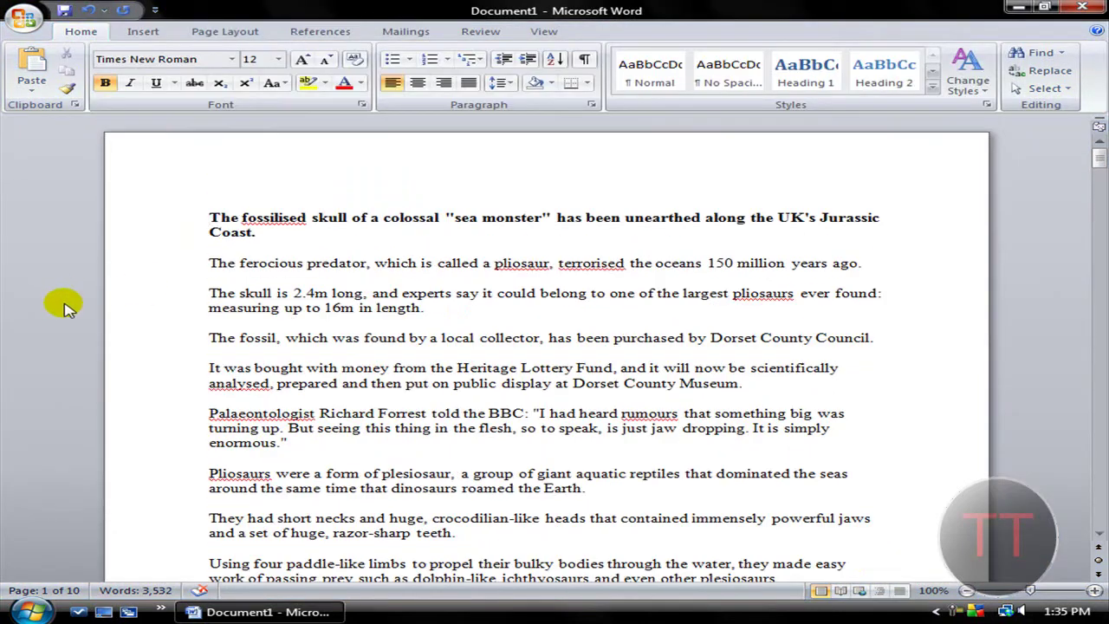
left_click(24, 19)
left_click(282, 370)
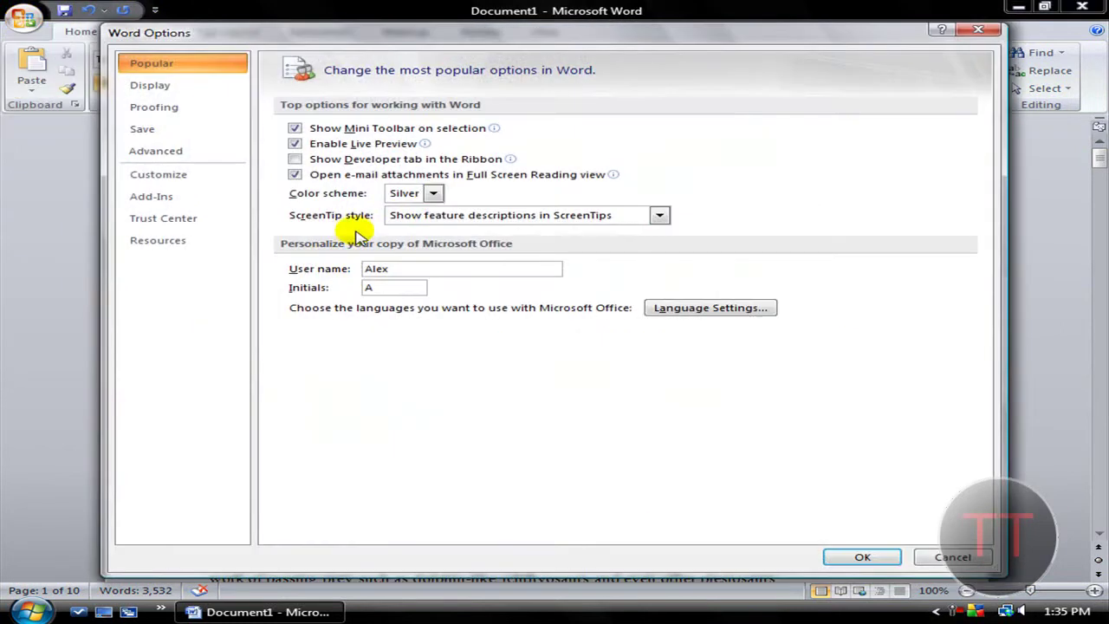
left_click(433, 193)
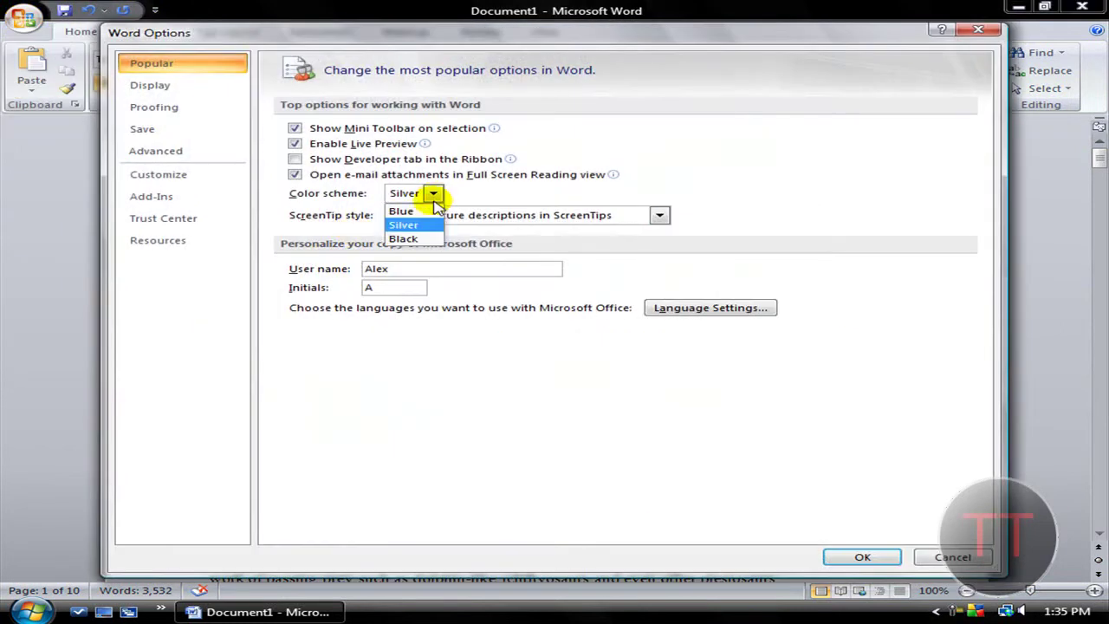
left_click(406, 239)
left_click(860, 557)
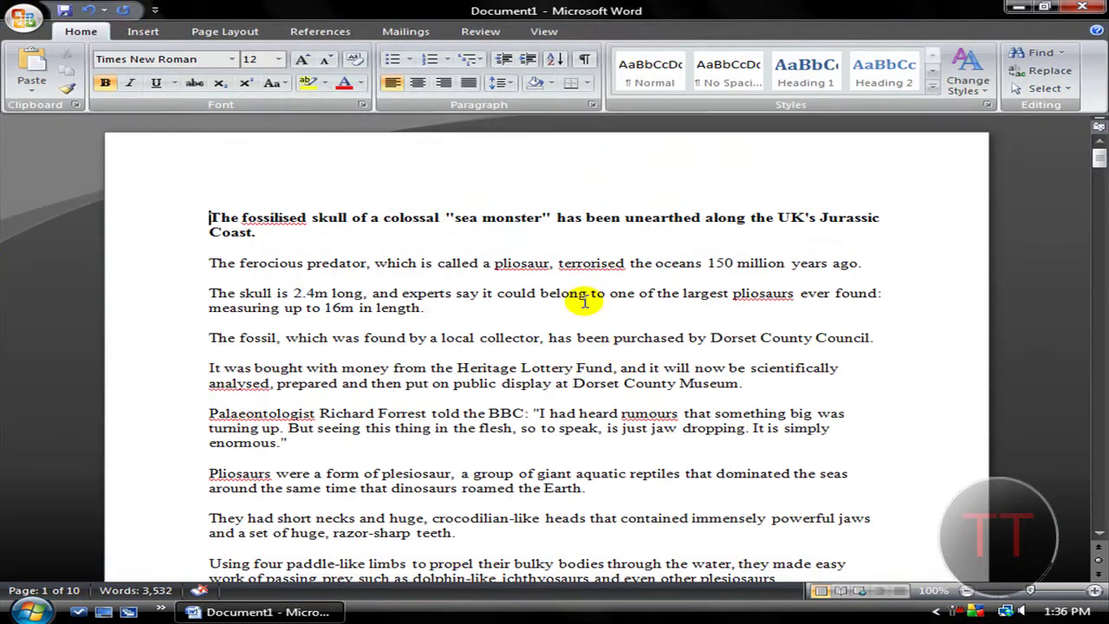
- Reopen Word Options to confirm the Black colour scheme, then close it
scroll(24, 299, "down", 3)
scroll(24, 307, "up", 3)
scroll(26, 321, "down", 6)
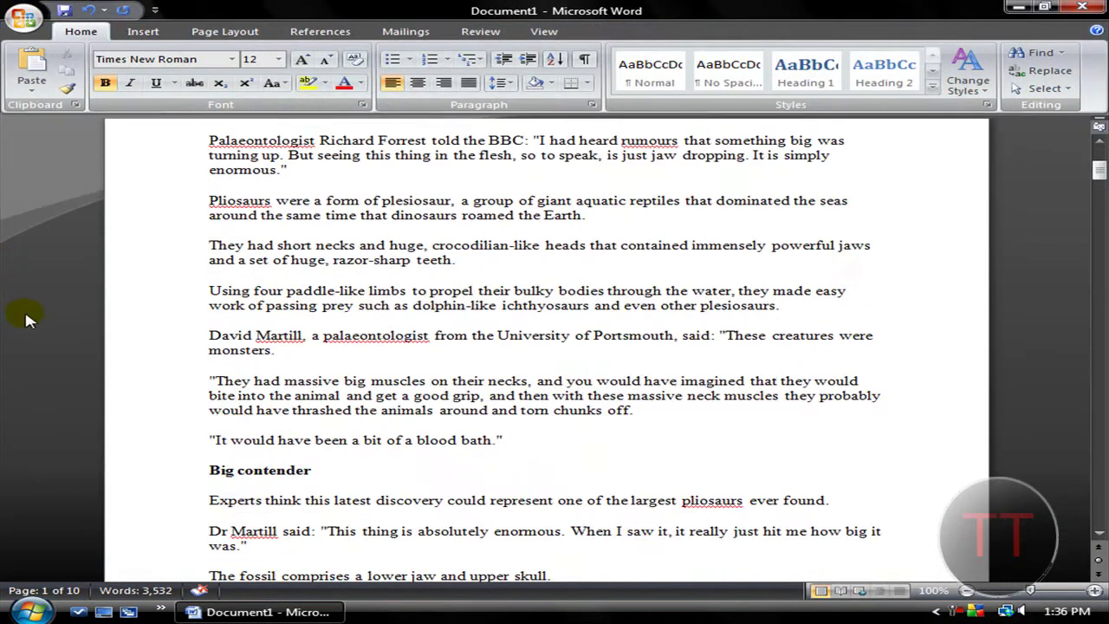
scroll(24, 319, "down", 15)
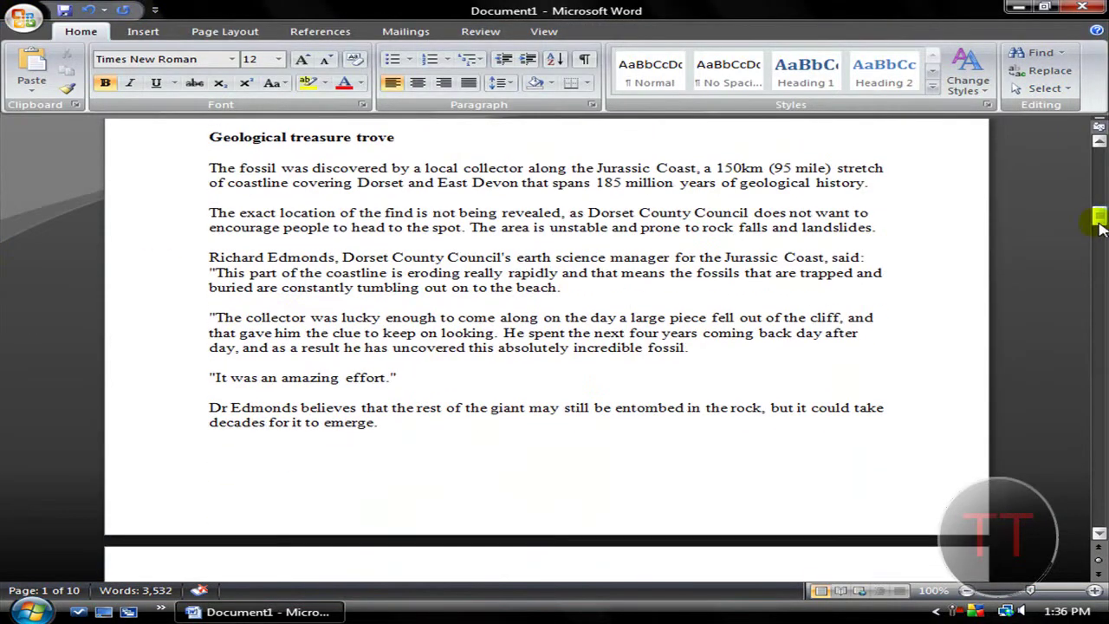
left_click_drag(1098, 223, 1071, 159)
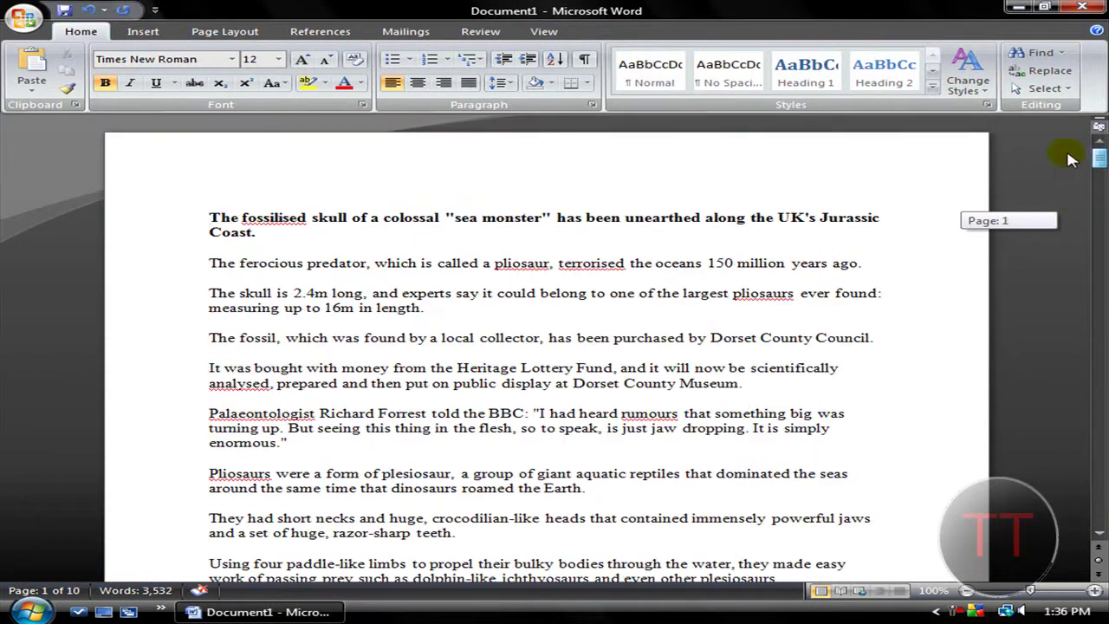
left_click(24, 18)
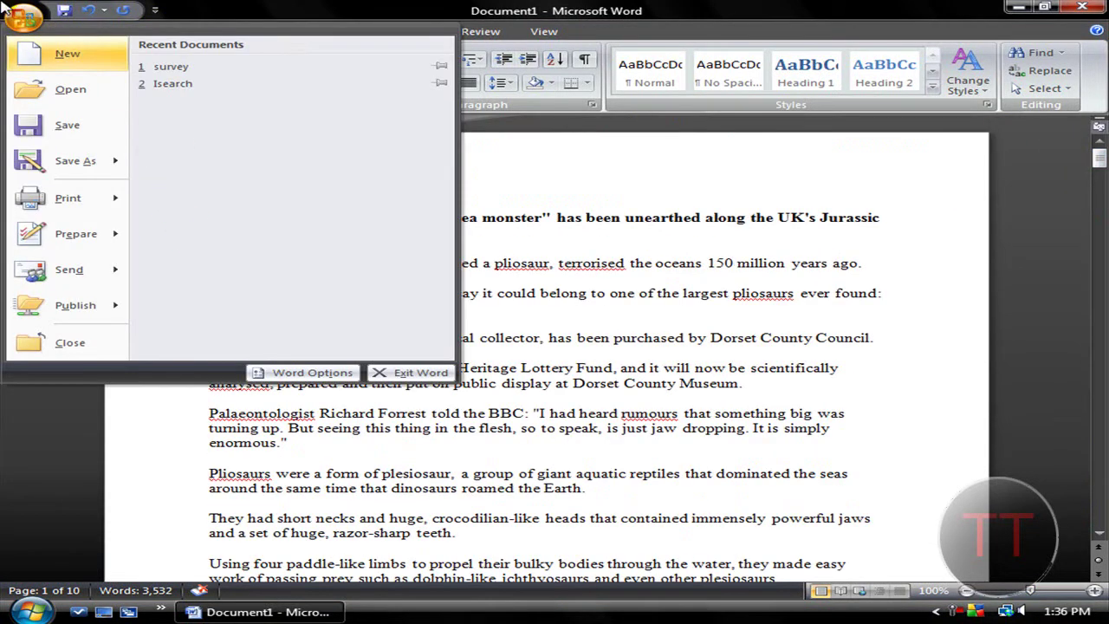
left_click(21, 19)
left_click(21, 19)
left_click(301, 373)
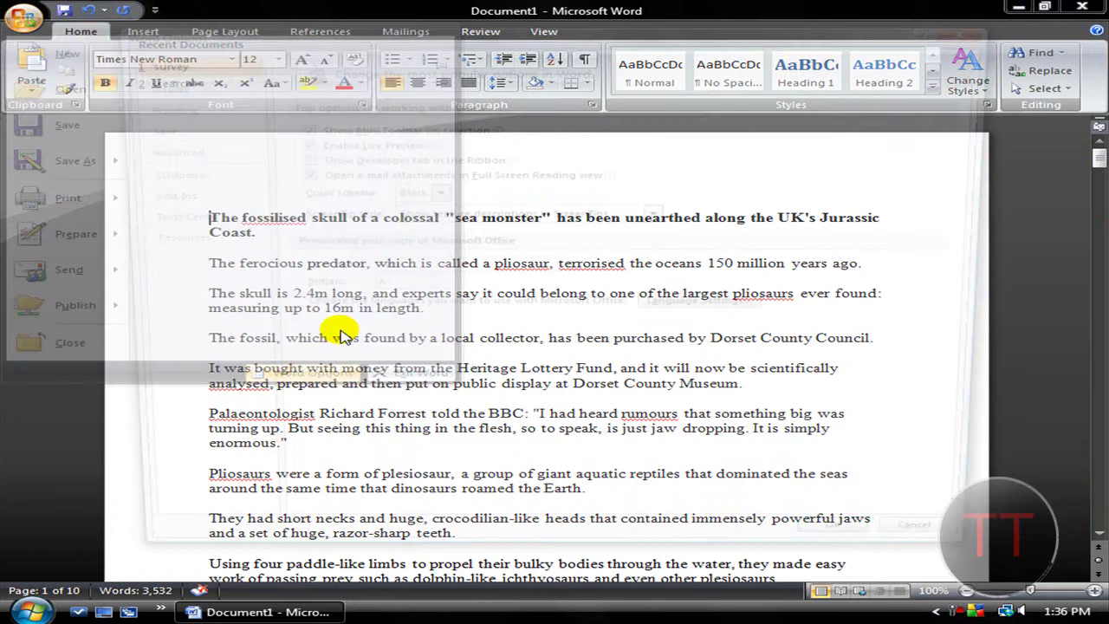
left_click(433, 194)
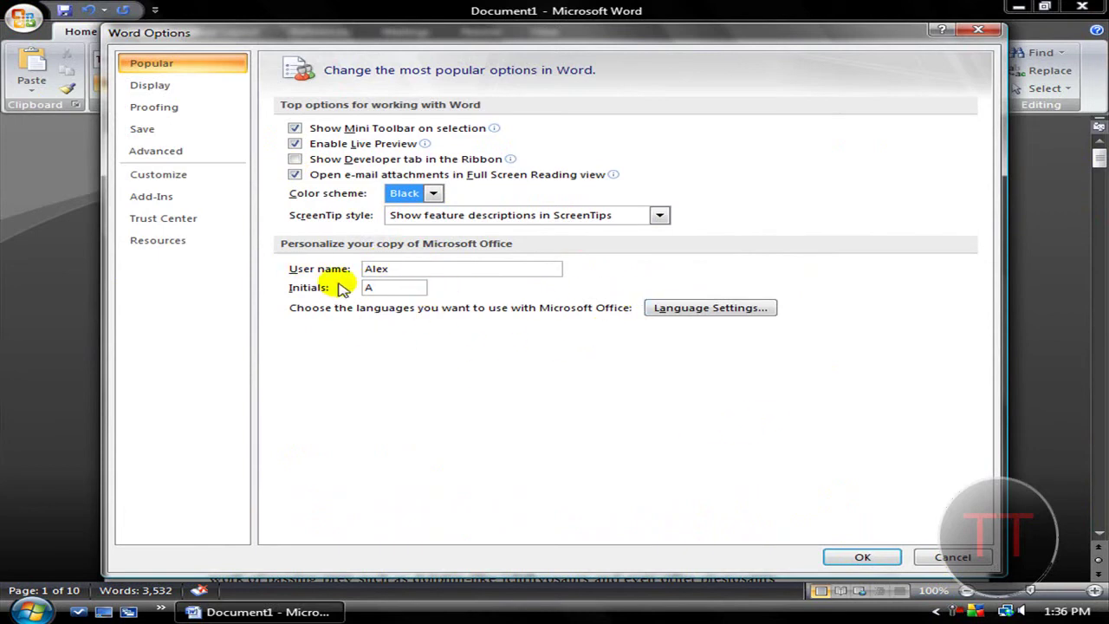
left_click(839, 556)
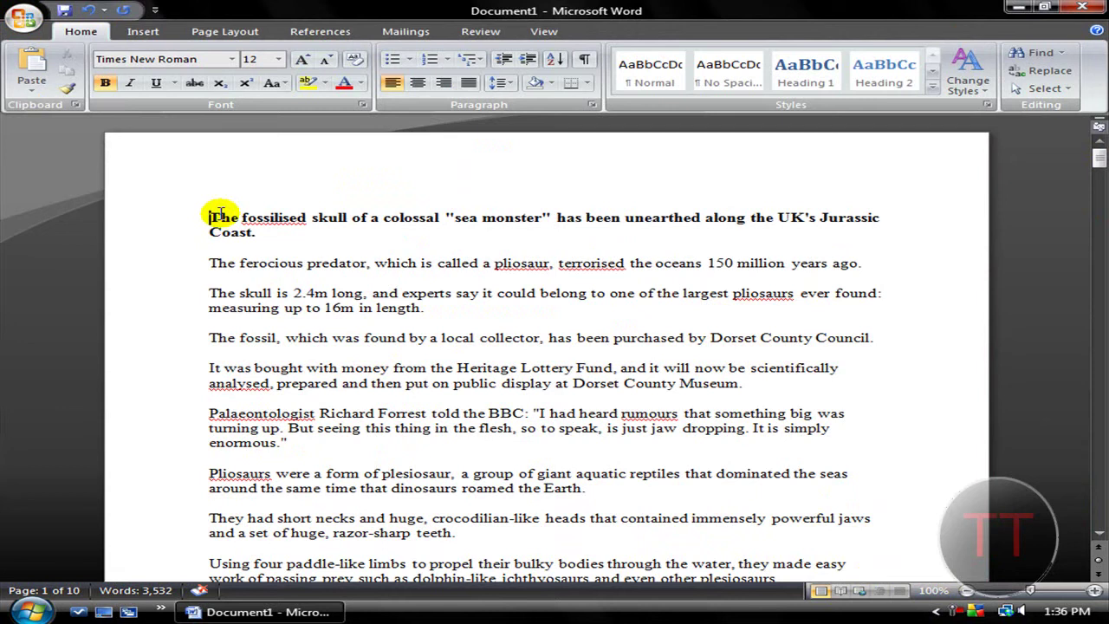
- Scroll through the 10-page article and put the cursor at the start of the title
scroll(322, 364, "down", 5)
left_click_drag(1098, 164, 1098, 496)
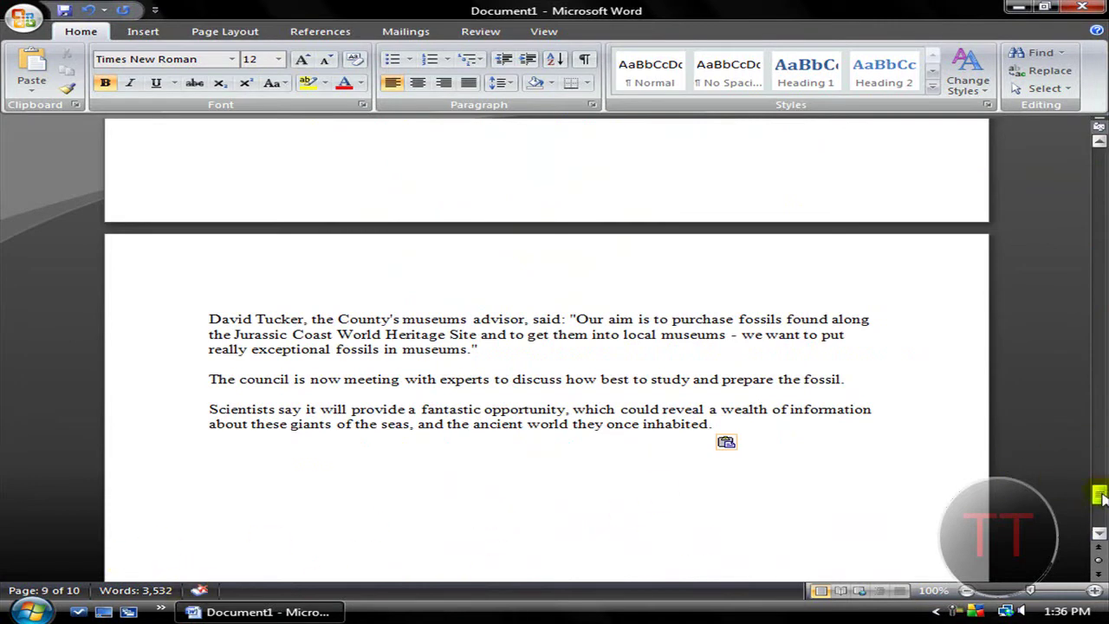
left_click_drag(1100, 495, 736, 237)
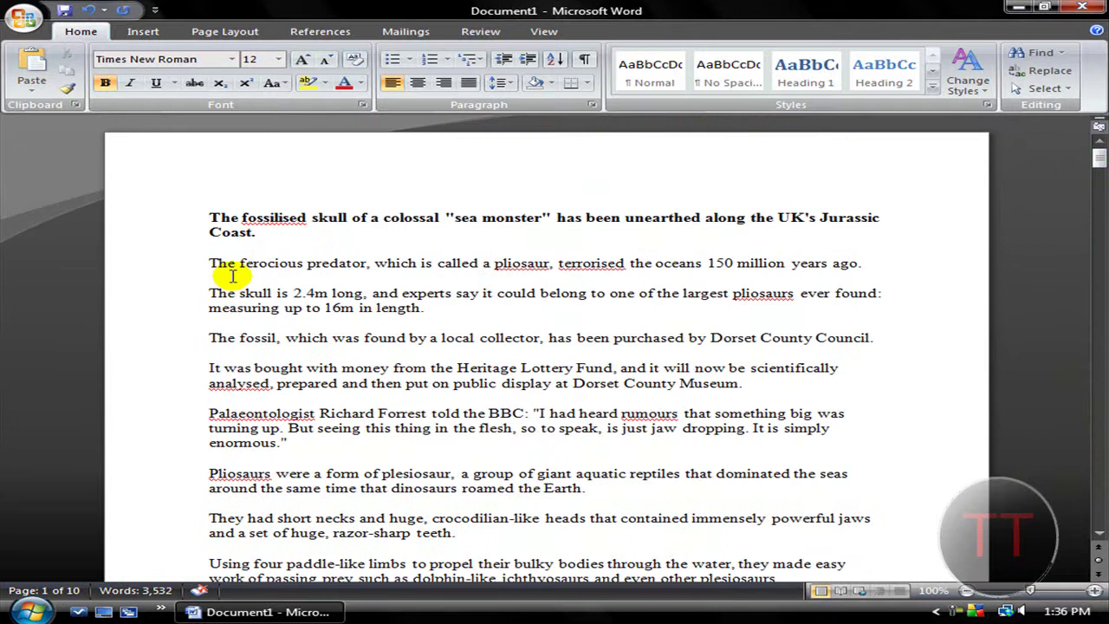
left_click(217, 223)
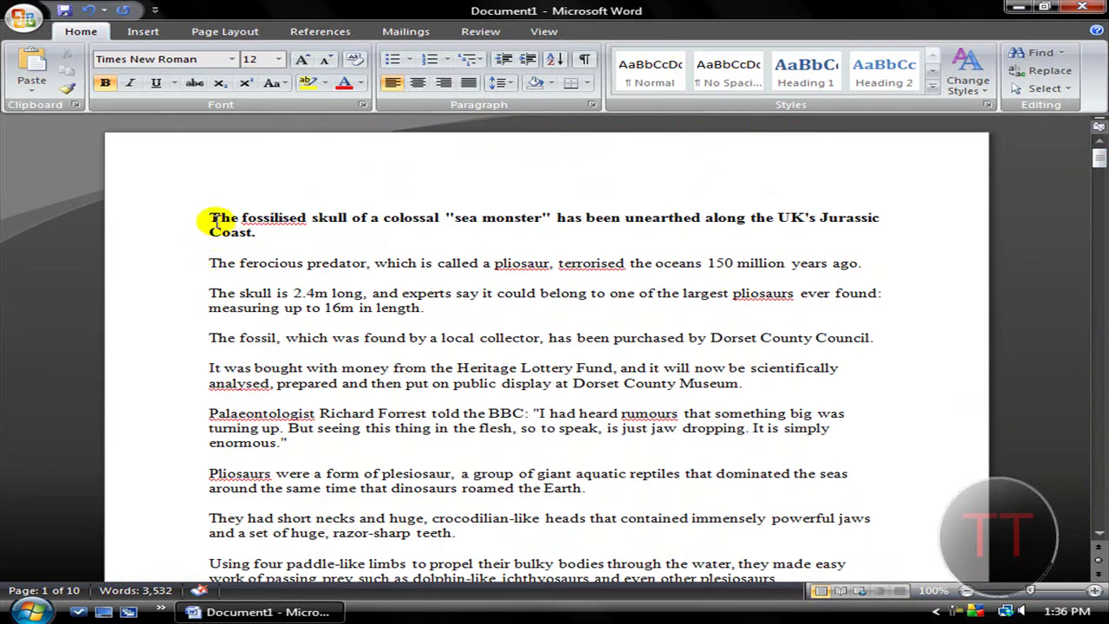
- Replace every '.' with a 14 pt '.', making 176 replacements
left_click(1050, 69)
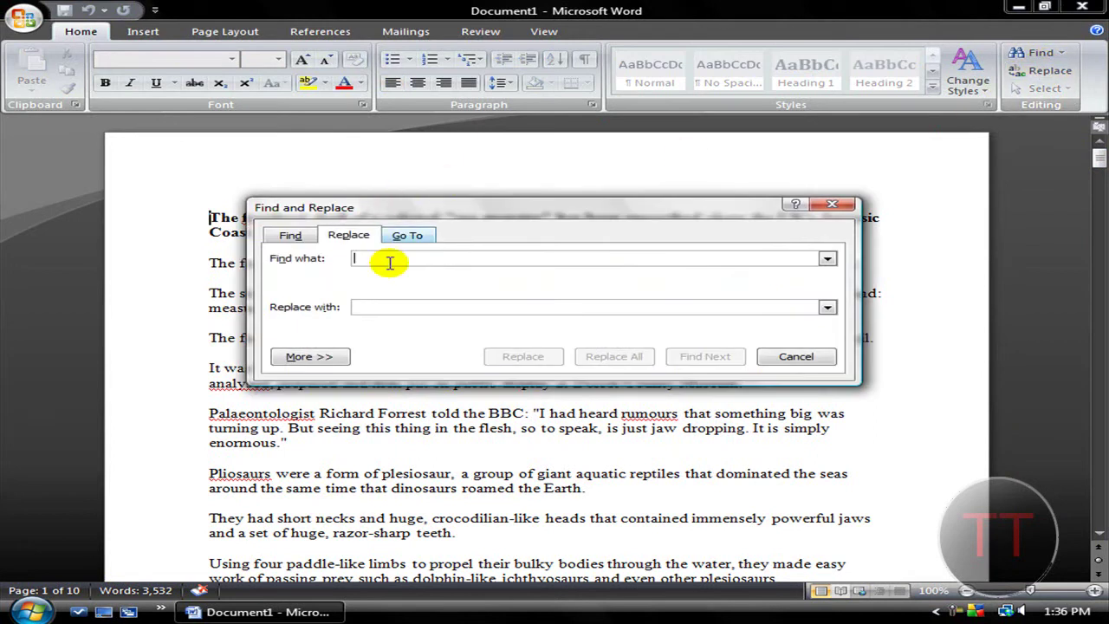
type(".")
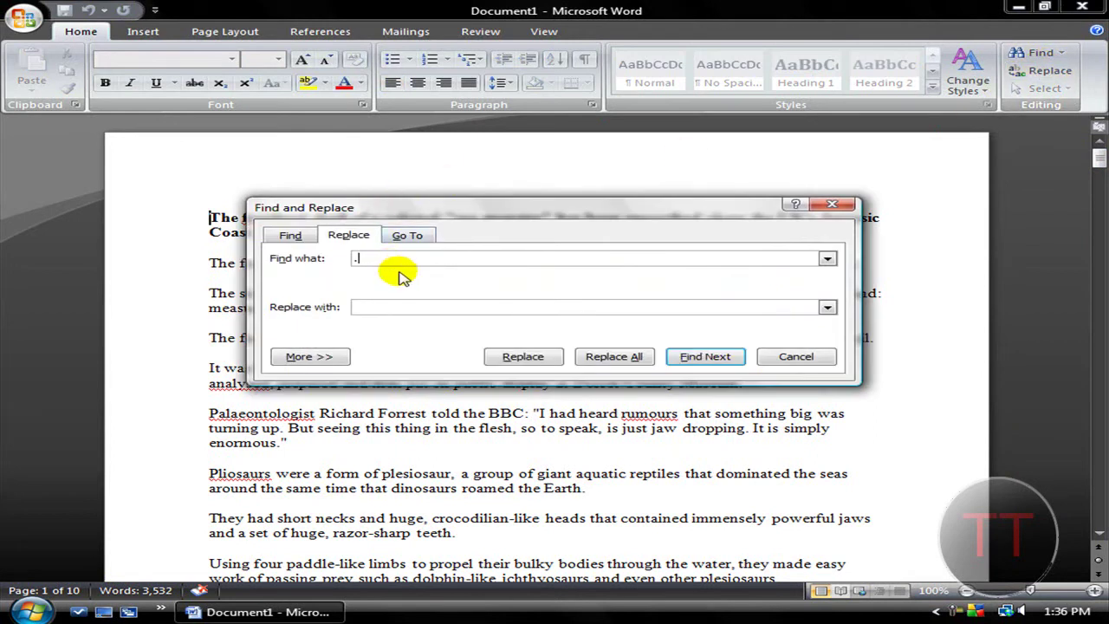
left_click(358, 307)
type(".")
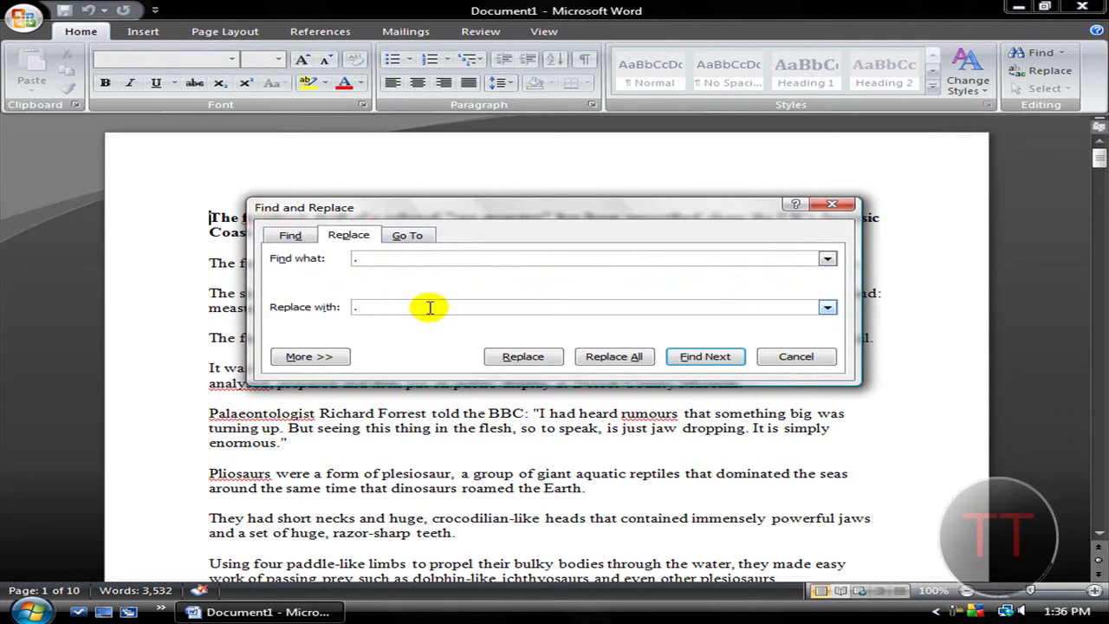
left_click(310, 356)
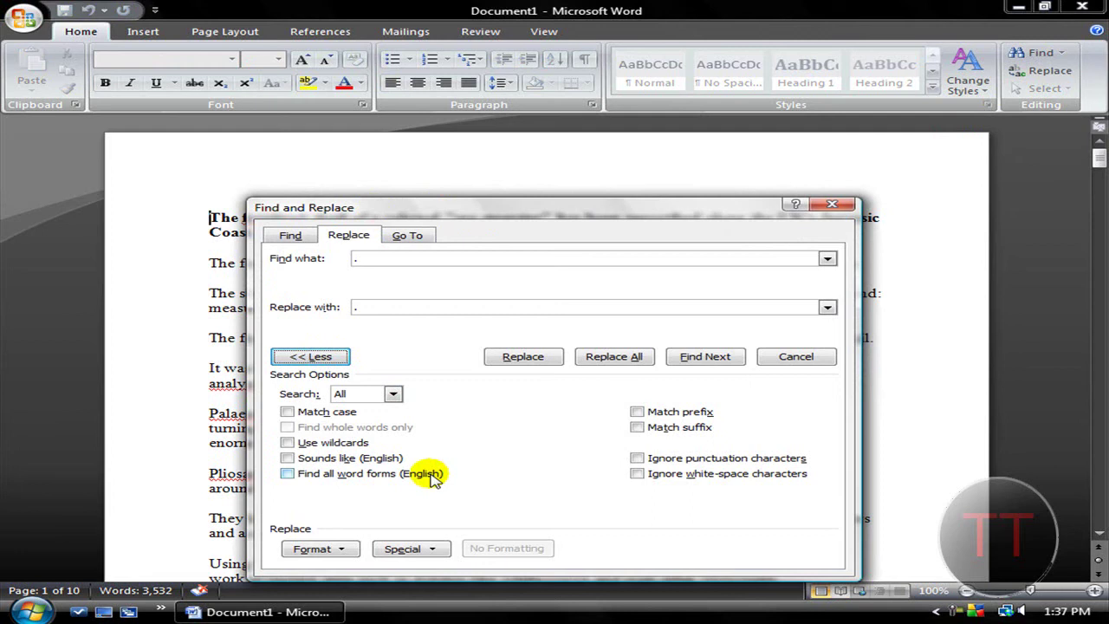
left_click(345, 549)
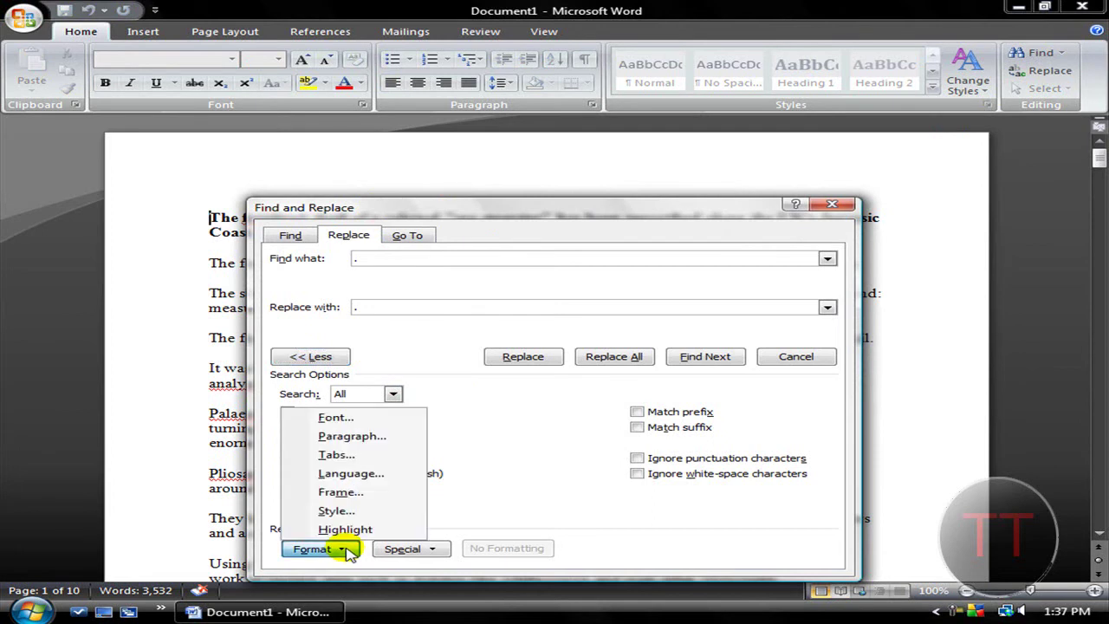
key("Escape")
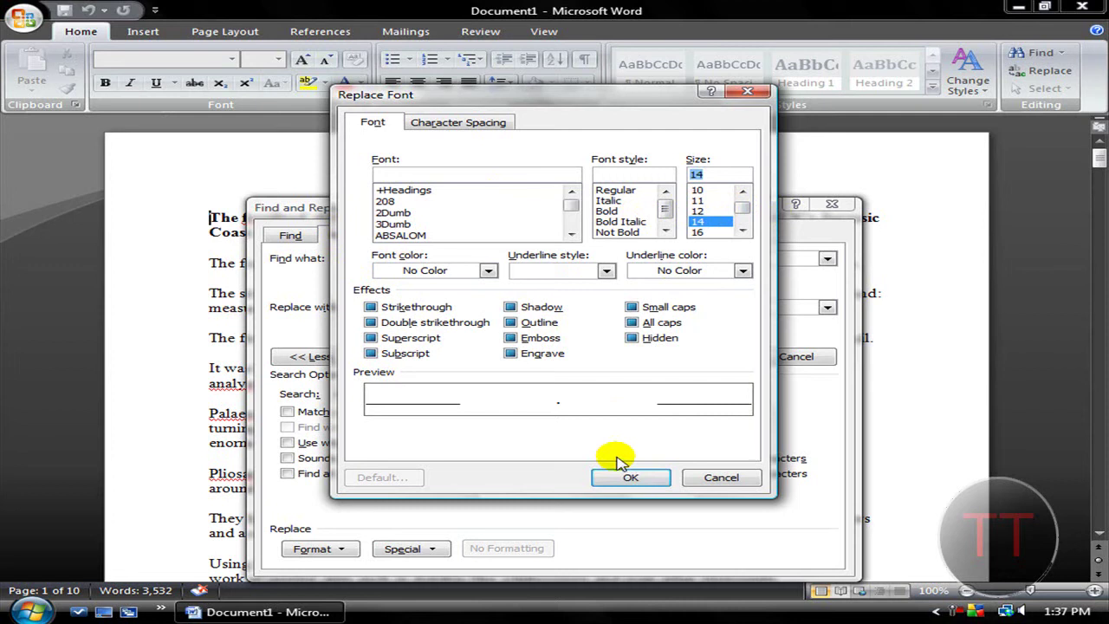
left_click(630, 478)
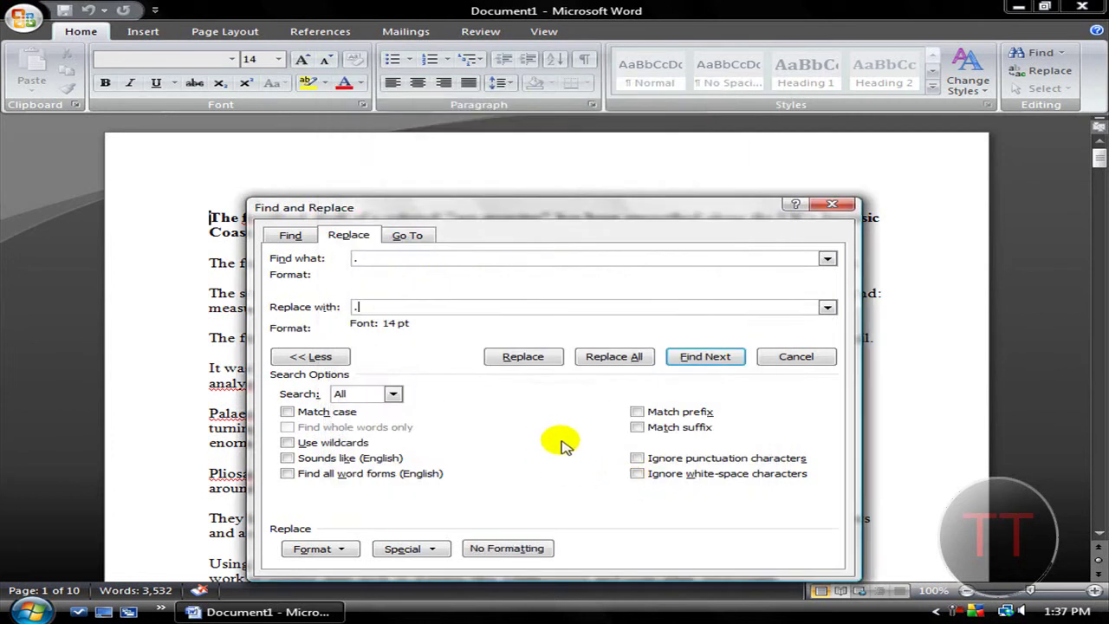
left_click_drag(475, 208, 483, 150)
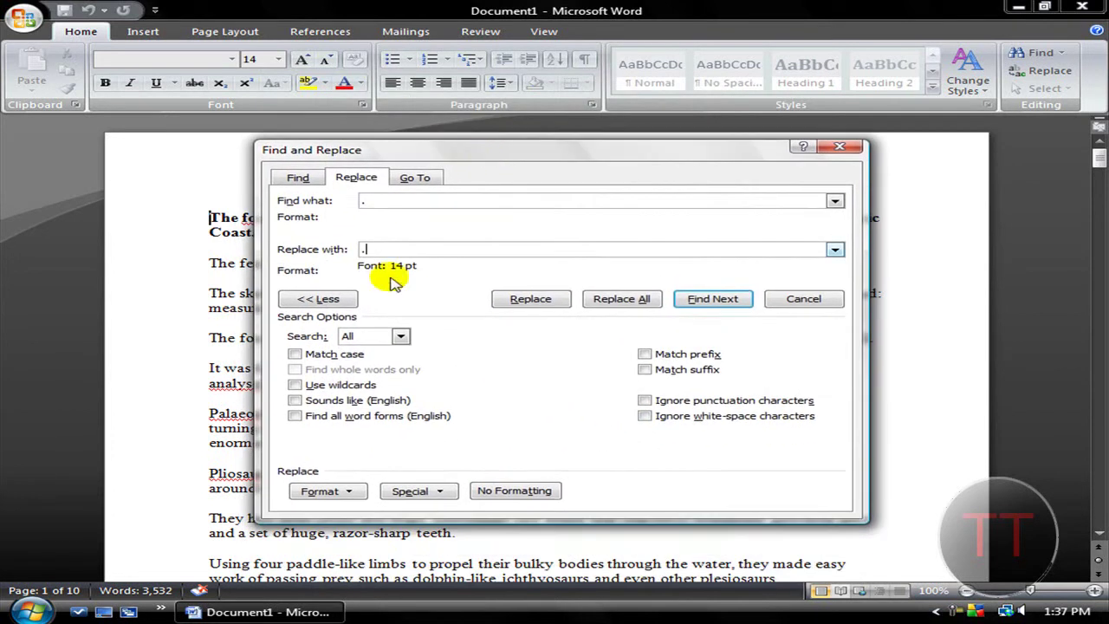
left_click(641, 300)
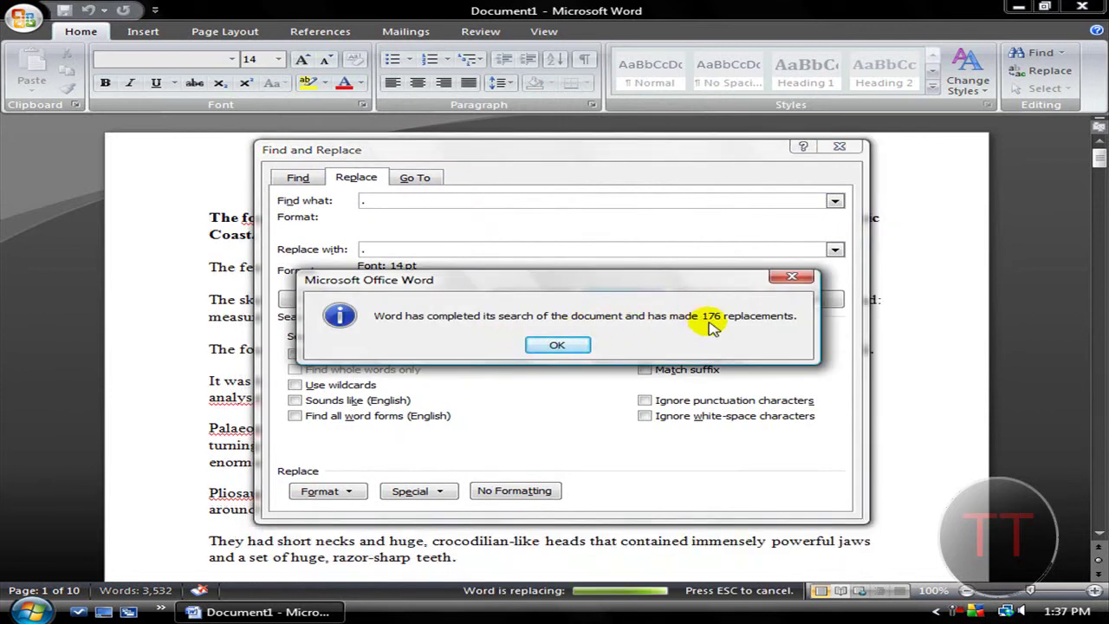
left_click(569, 344)
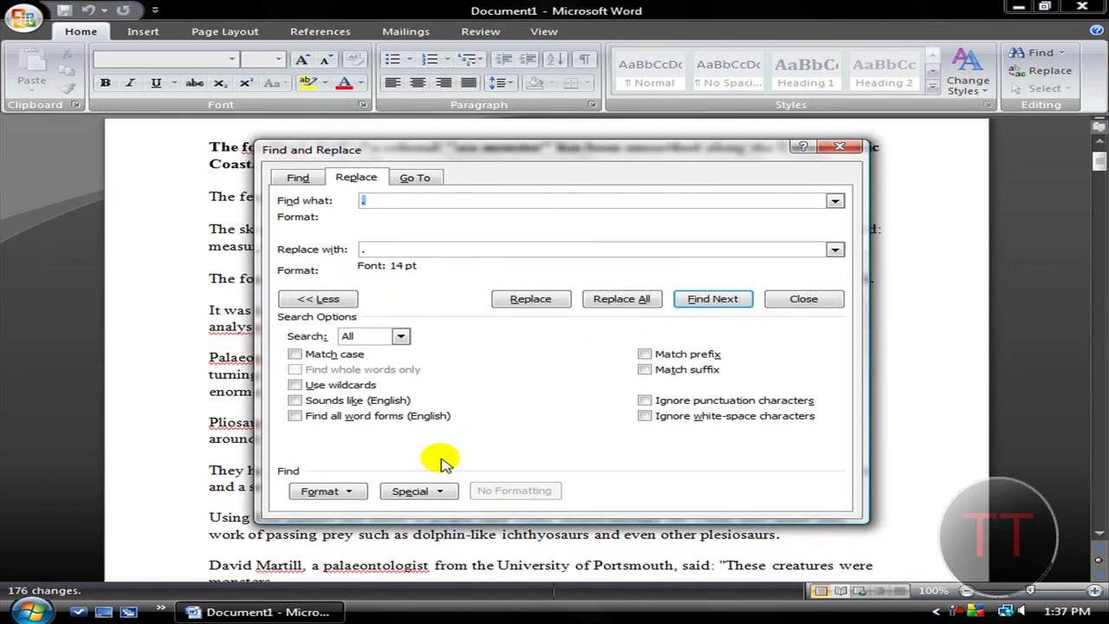
left_click(795, 299)
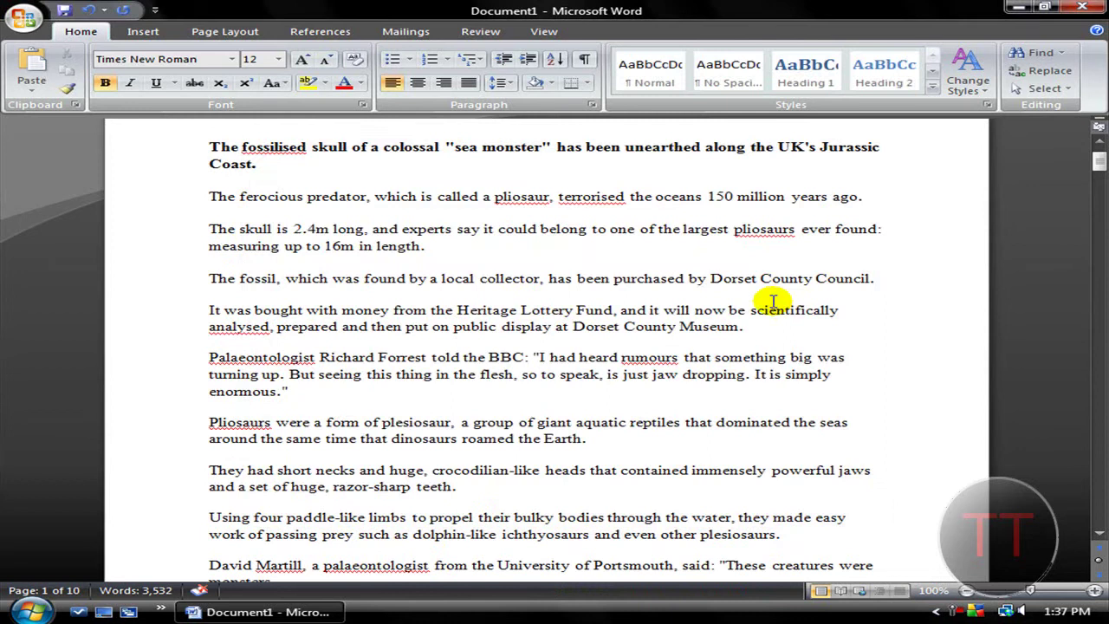
left_click_drag(1098, 167, 1098, 515)
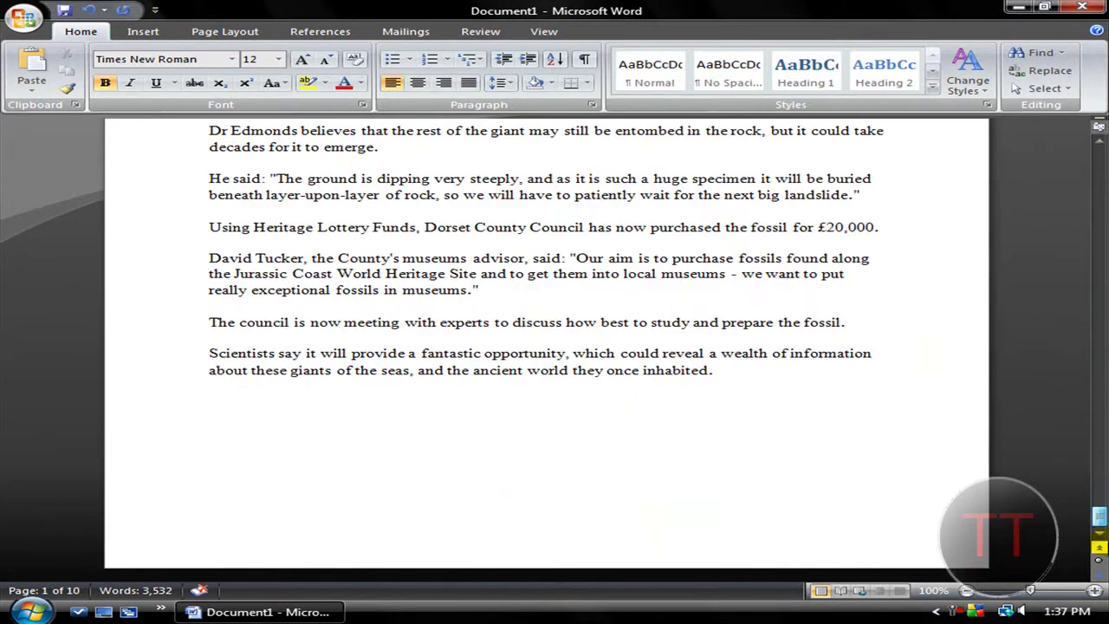
scroll(1098, 520, "up", 8)
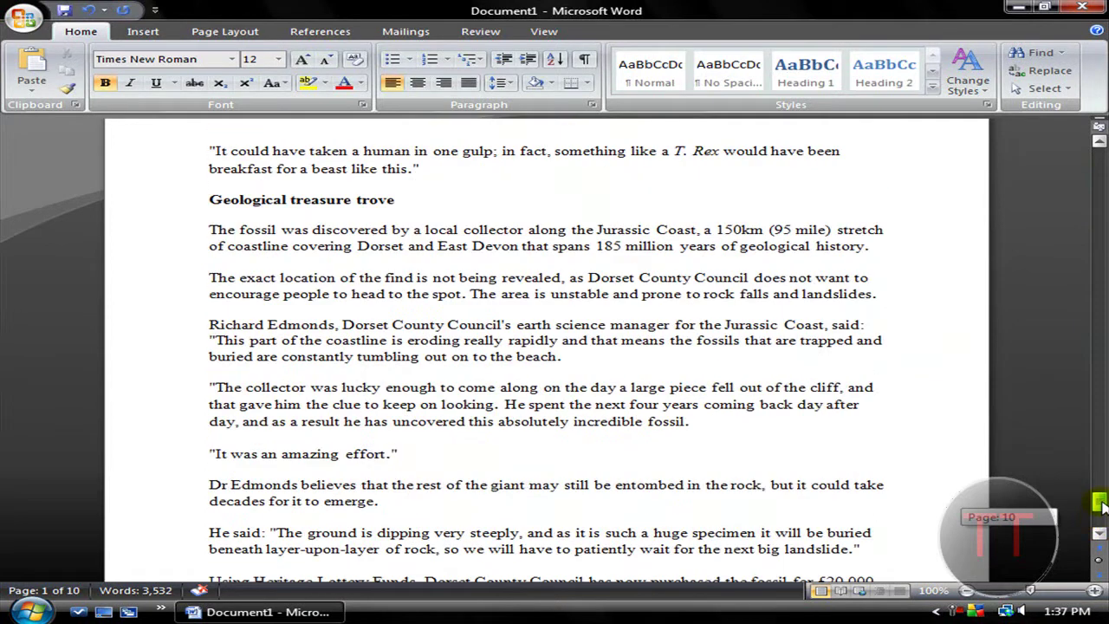
scroll(1082, 498, "down", 4)
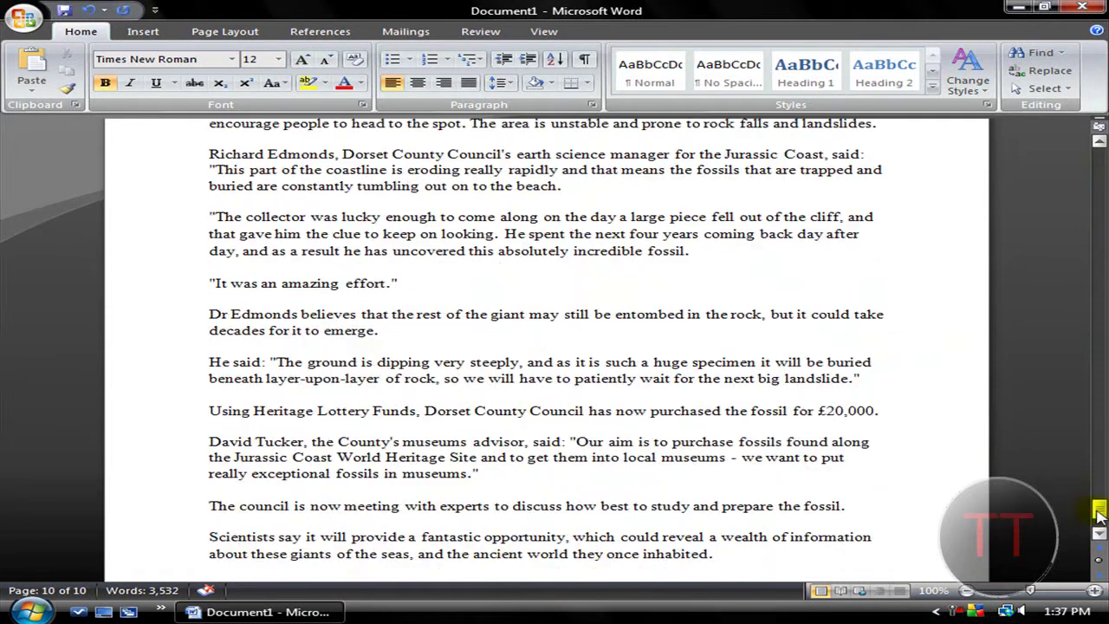
left_click_drag(1098, 511, 1049, 507)
scroll(792, 416, "up", 10)
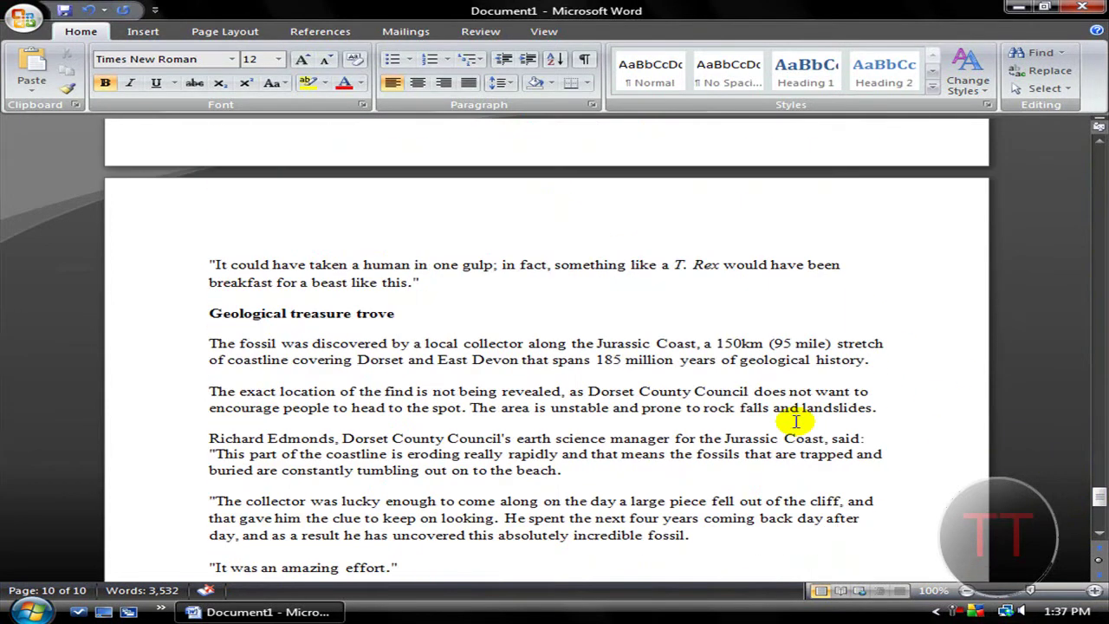
left_click(191, 280)
scroll(750, 407, "down", 10)
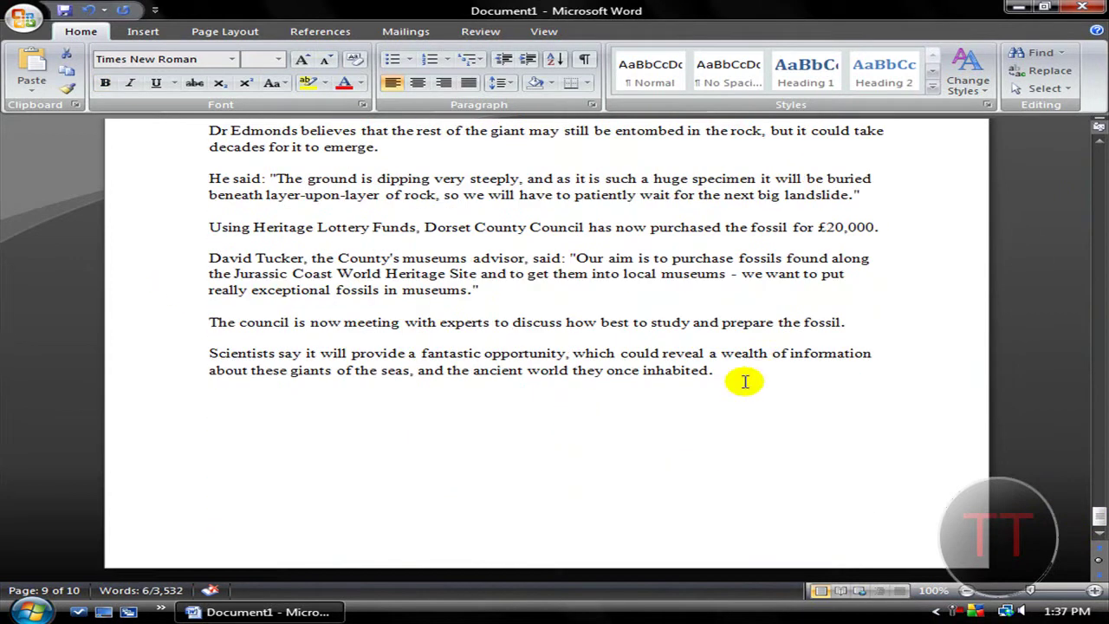
left_click_drag(737, 376, 264, 243)
scroll(264, 242, "up", 5)
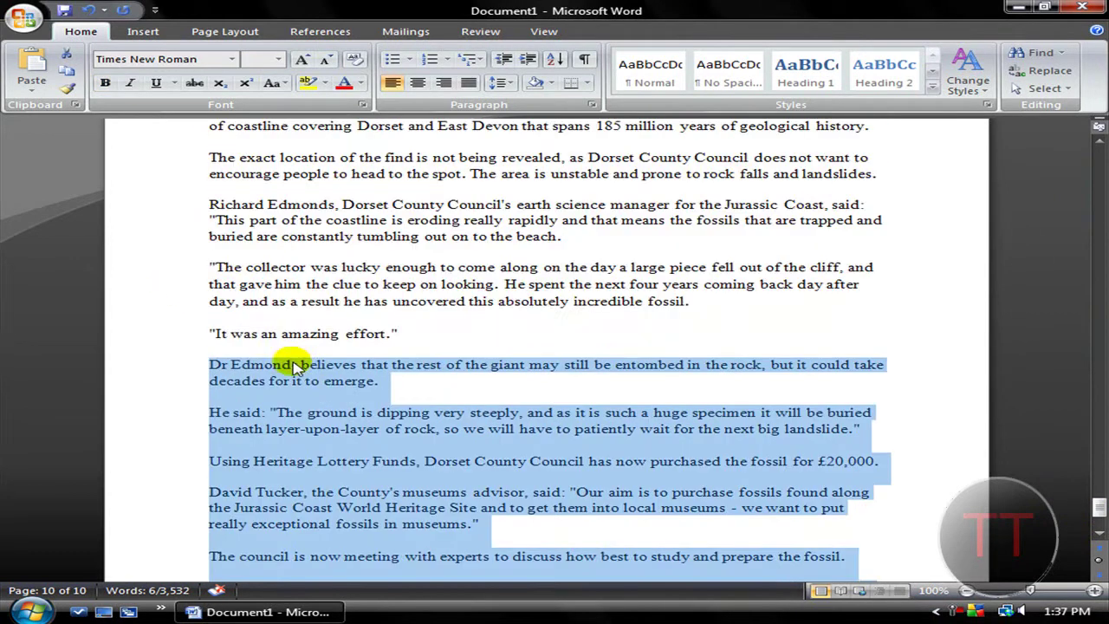
left_click(227, 376)
- Replace every ',' with a 14 pt ',', making 200 replacements
left_click(1044, 70)
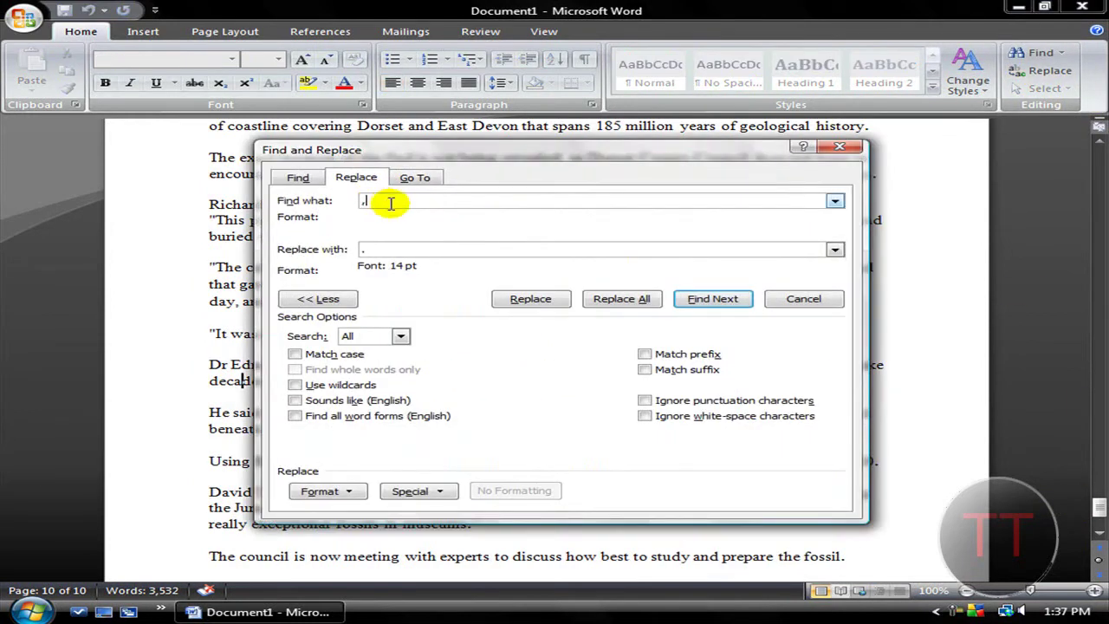
key("Tab")
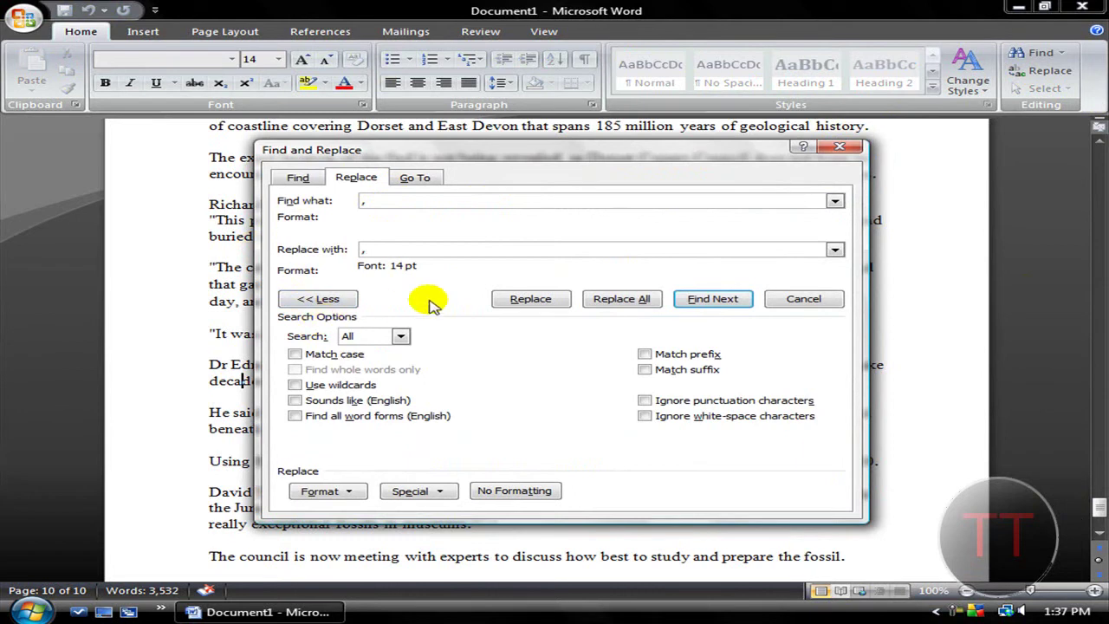
left_click(645, 299)
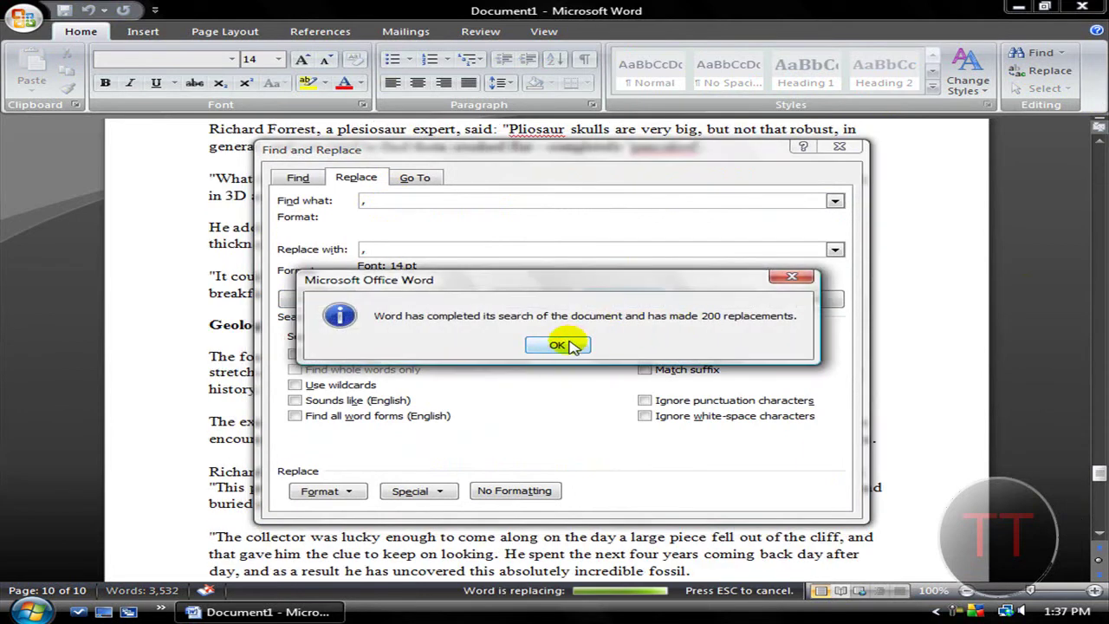
left_click(557, 345)
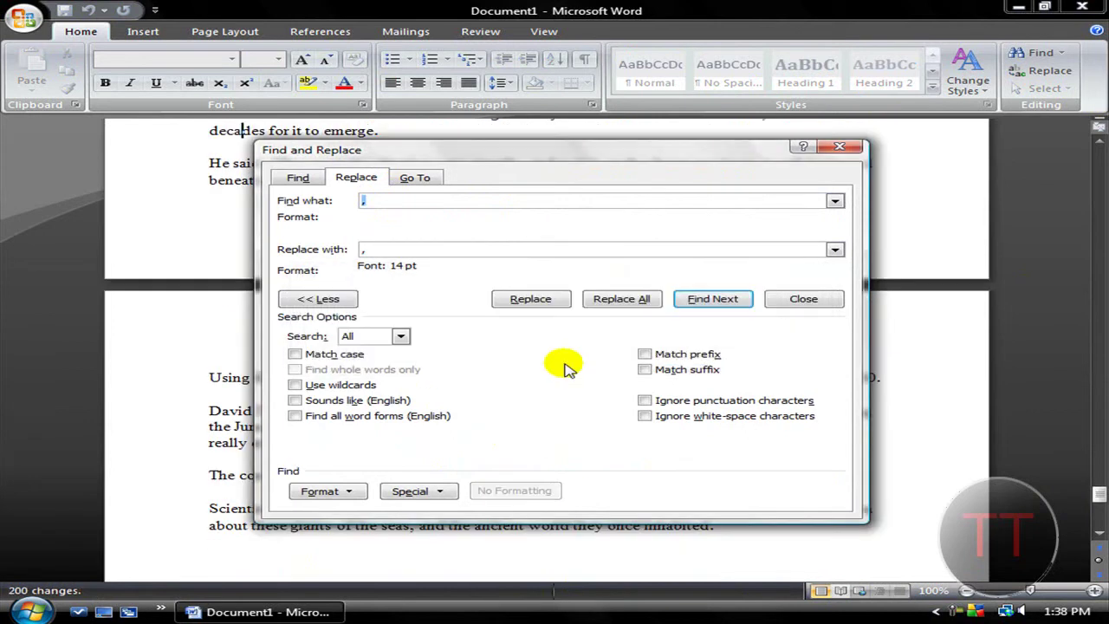
left_click(791, 303)
mouse_move(1099, 492)
left_mouse_down()
mouse_move(1100, 524)
mouse_move(1102, 505)
left_mouse_up()
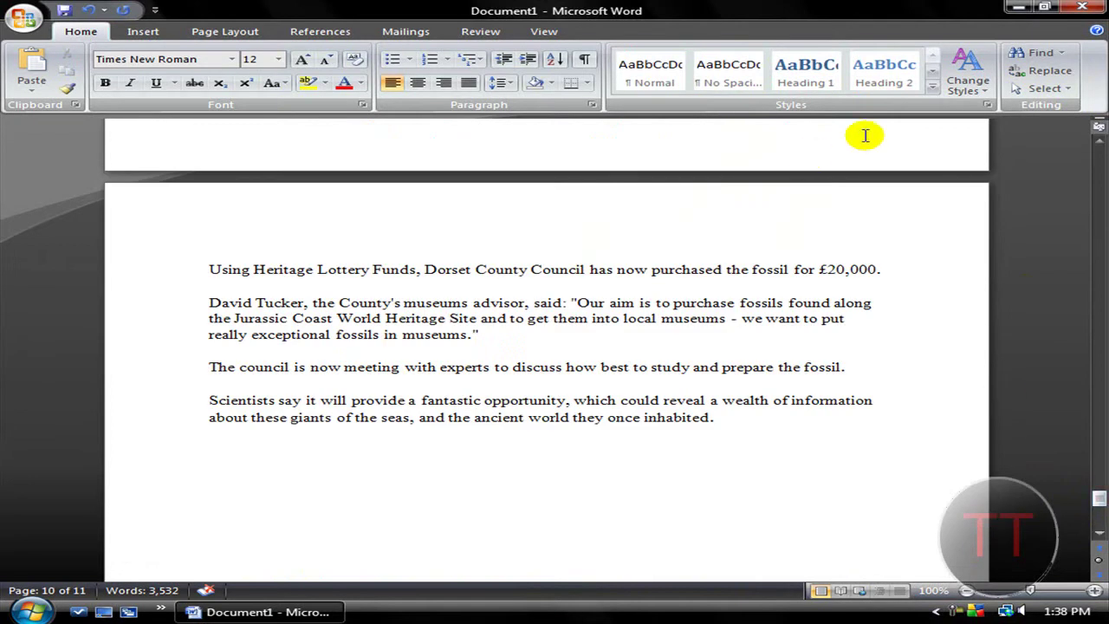
- Reopen Find and Replace and close it again without replacing anything
left_click(1048, 70)
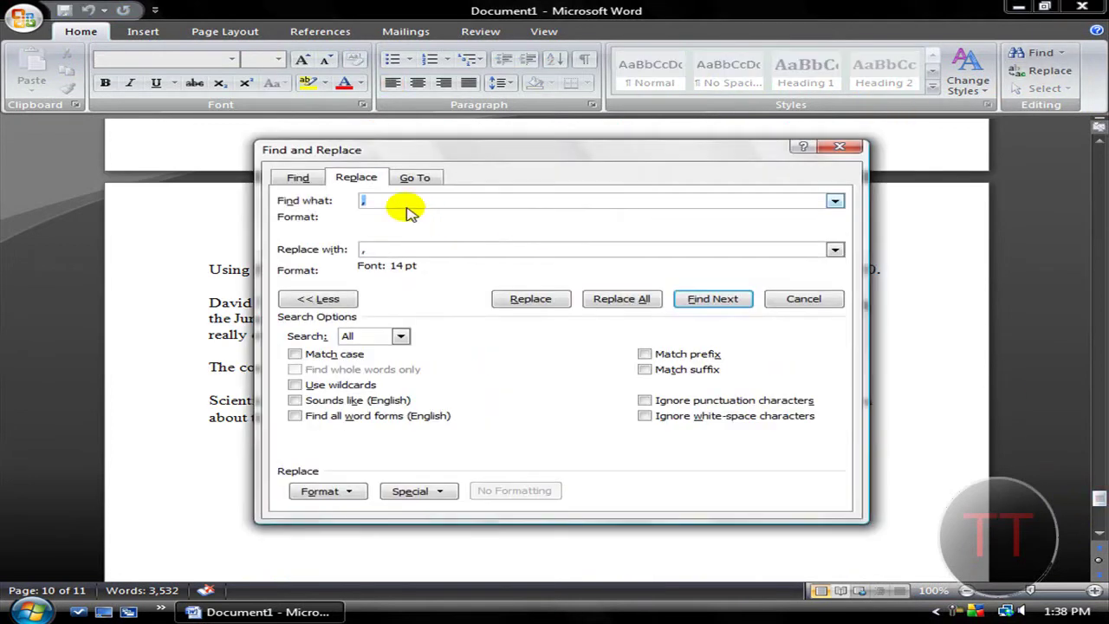
left_click(801, 298)
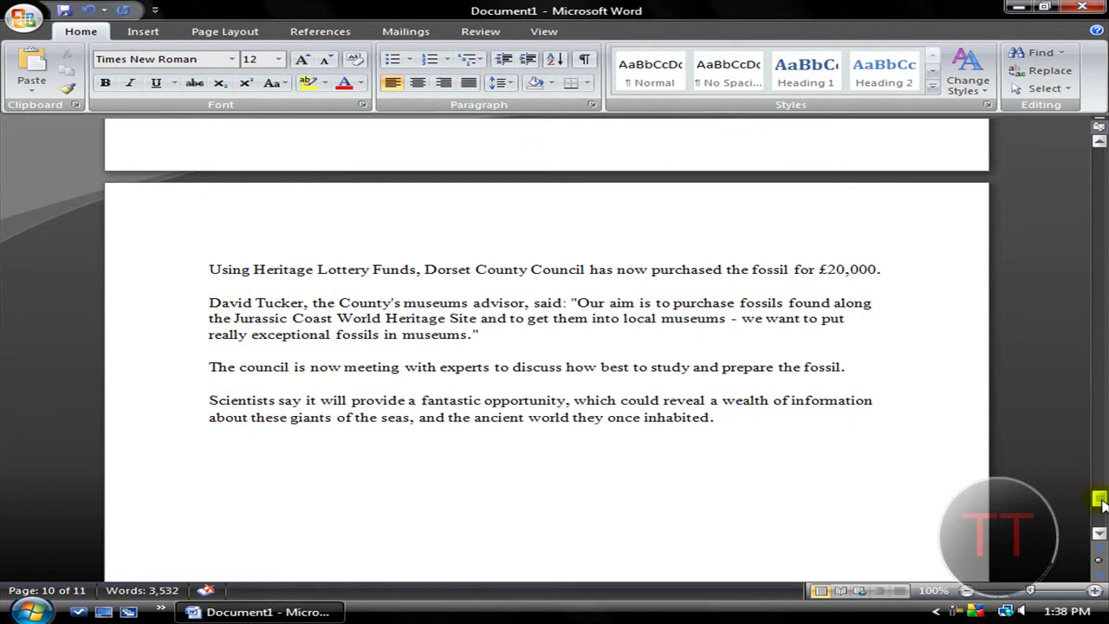
left_click_drag(1100, 501, 1101, 492)
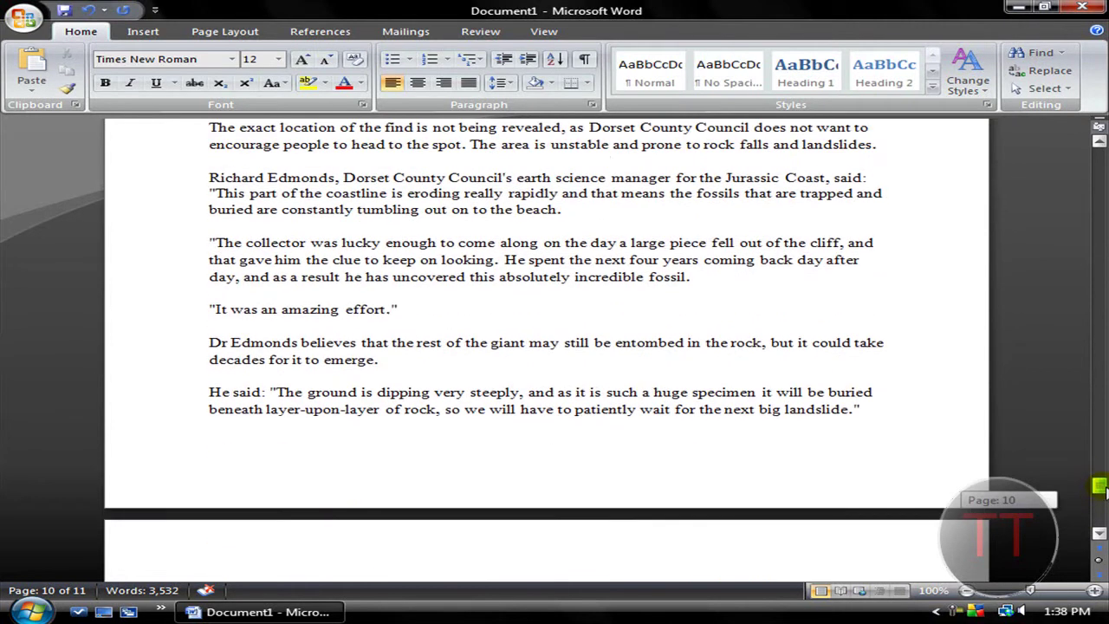
left_click_drag(1104, 491, 1099, 452)
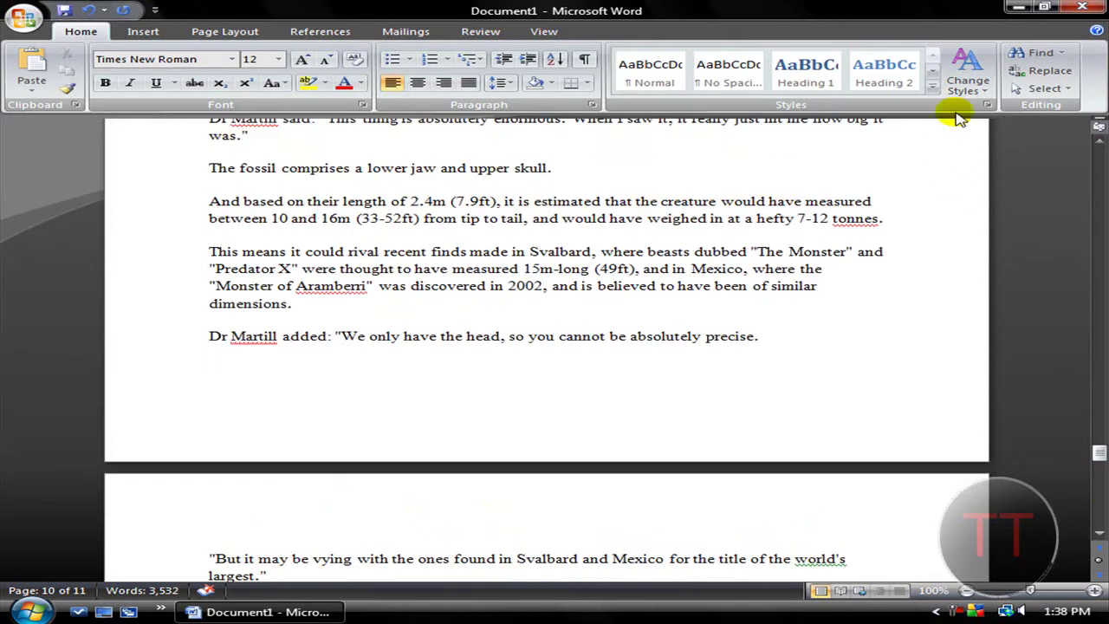
- Replace every quotation mark with a 14 pt quotation mark, making 132 replacements
left_click(1049, 70)
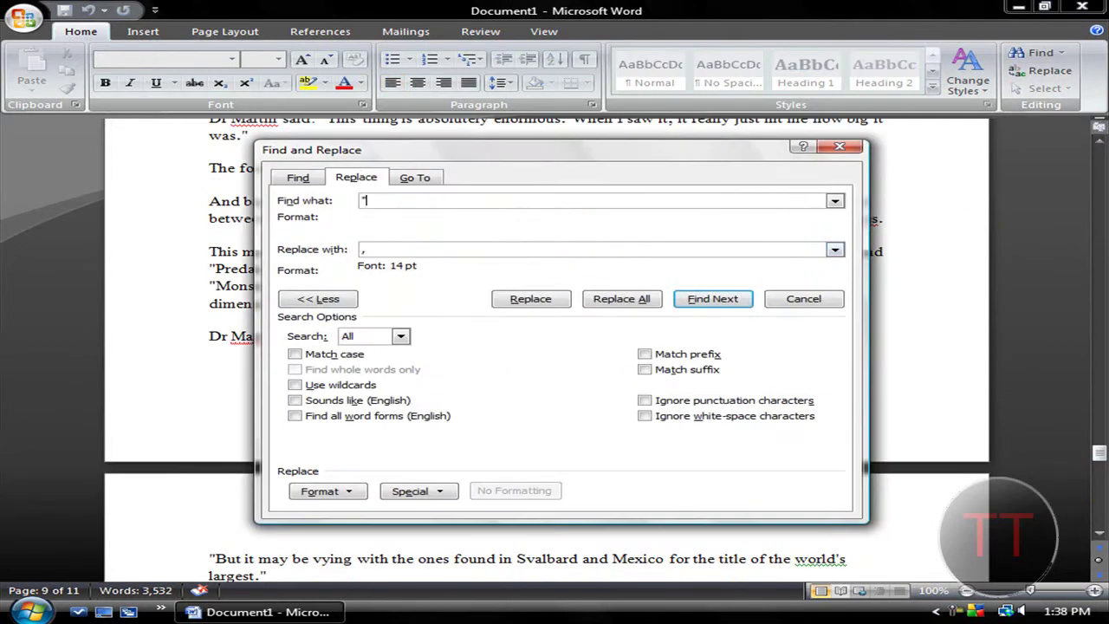
left_click(379, 250)
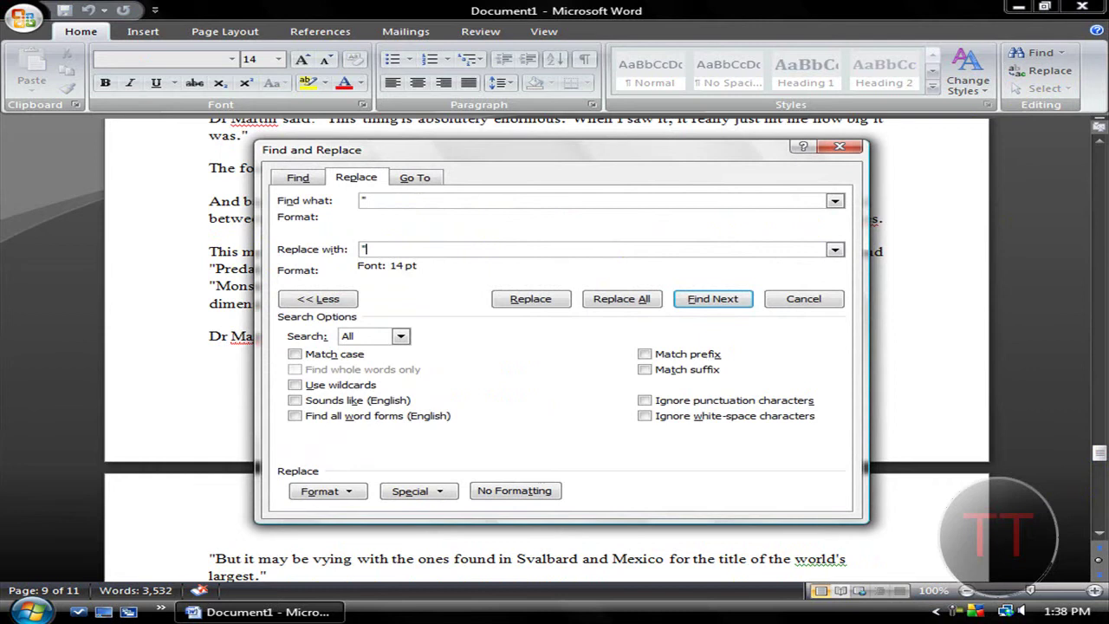
left_click(616, 299)
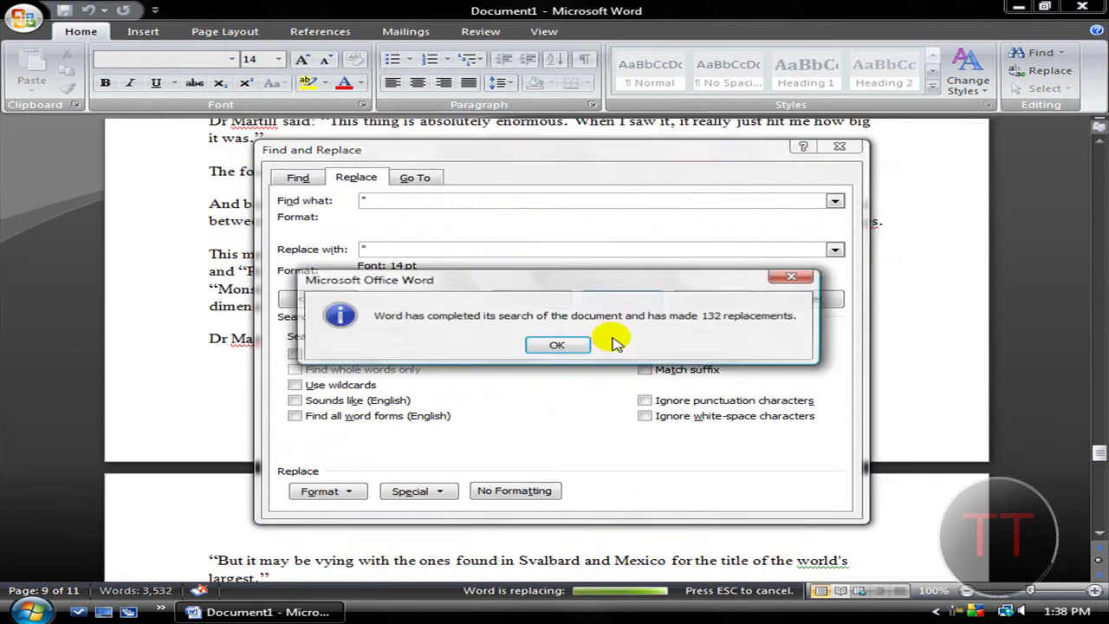
left_click(557, 345)
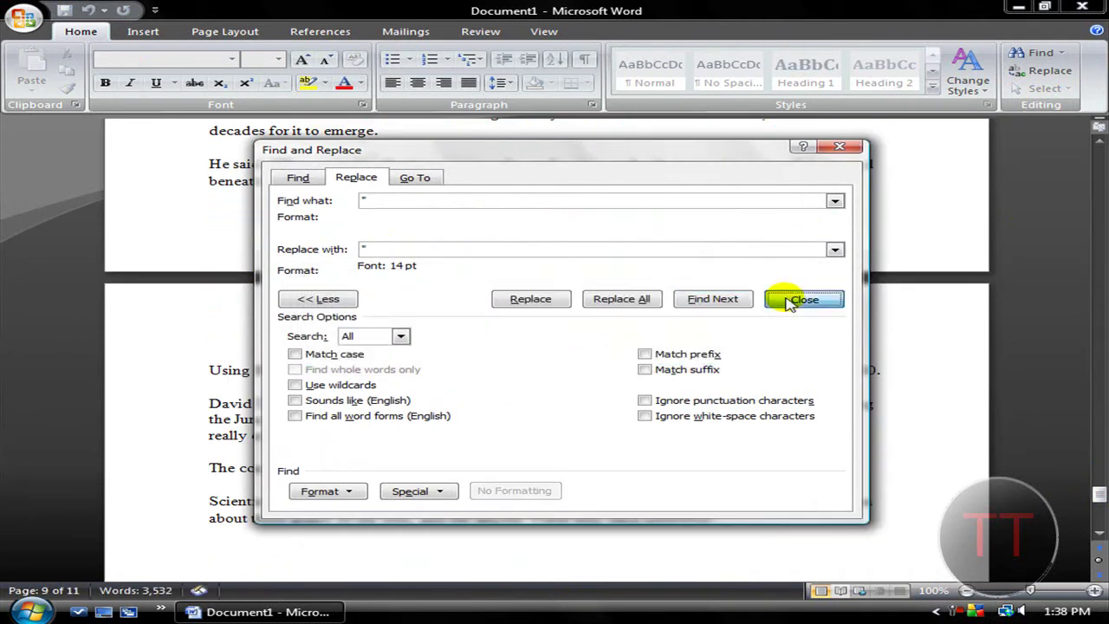
left_click(795, 302)
mouse_move(1099, 495)
left_mouse_down()
mouse_move(1099, 538)
mouse_move(1101, 498)
left_mouse_up()
- Change the replacement format to 16 pt and enlarge all 176 periods
left_click(1040, 70)
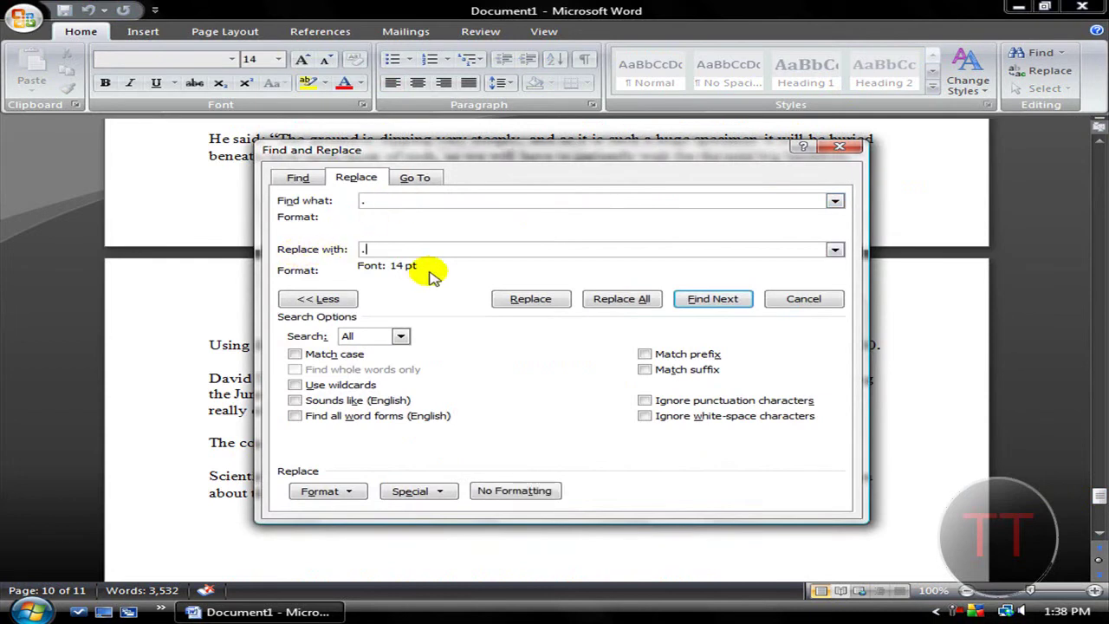
left_click(360, 490)
left_click(347, 362)
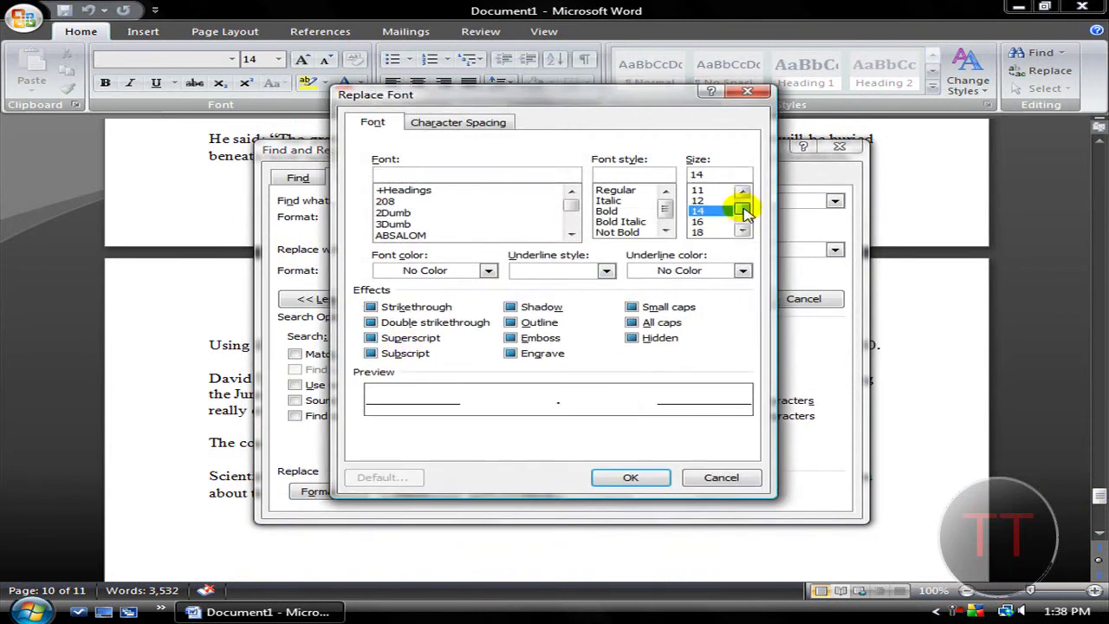
left_click(719, 221)
left_click(629, 477)
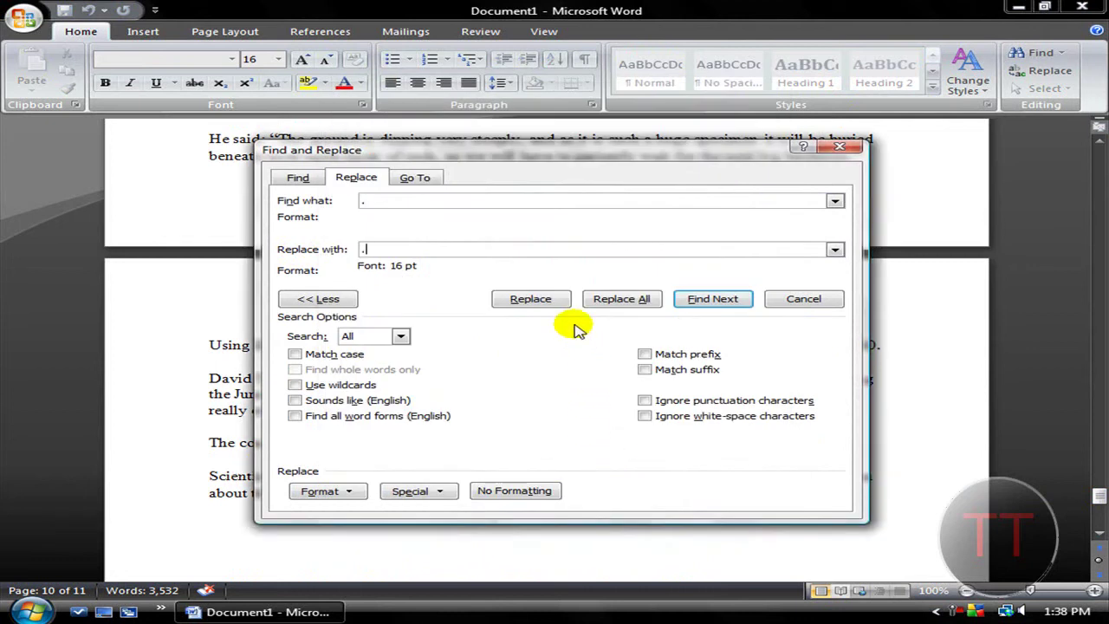
left_click(646, 309)
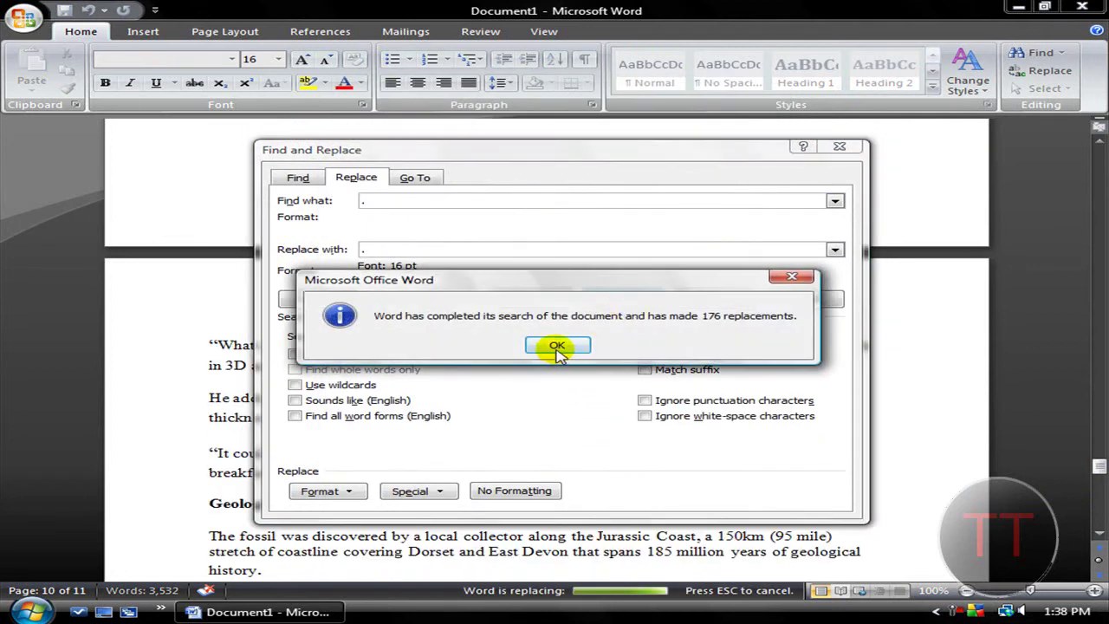
left_click(557, 346)
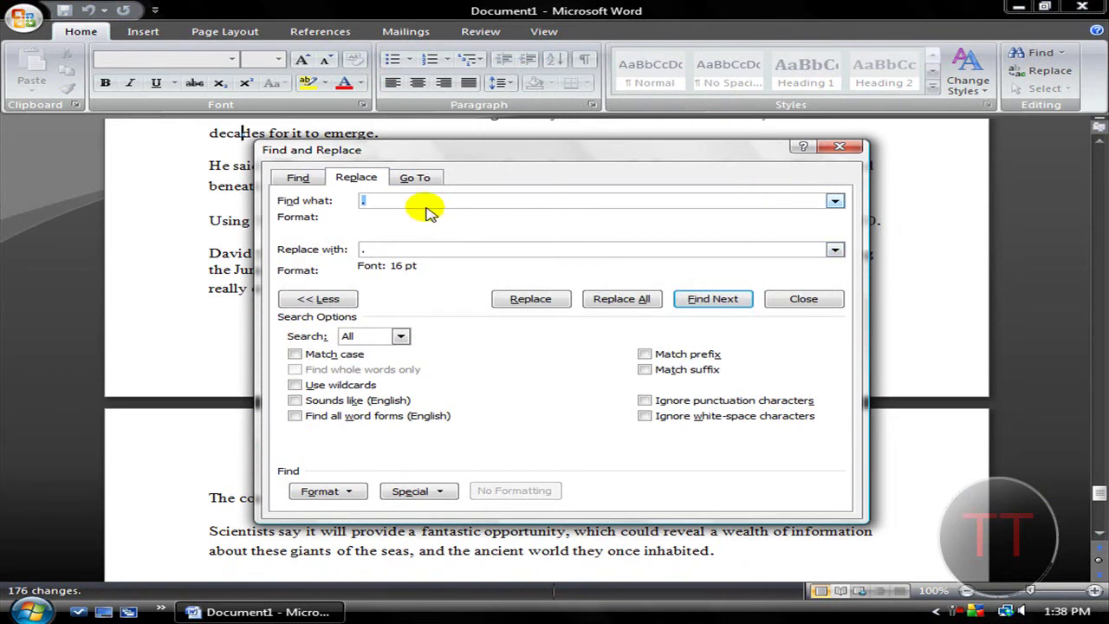
- Replace every ',' with a 16 pt ','
type(",")
double_click(366, 249)
type(",")
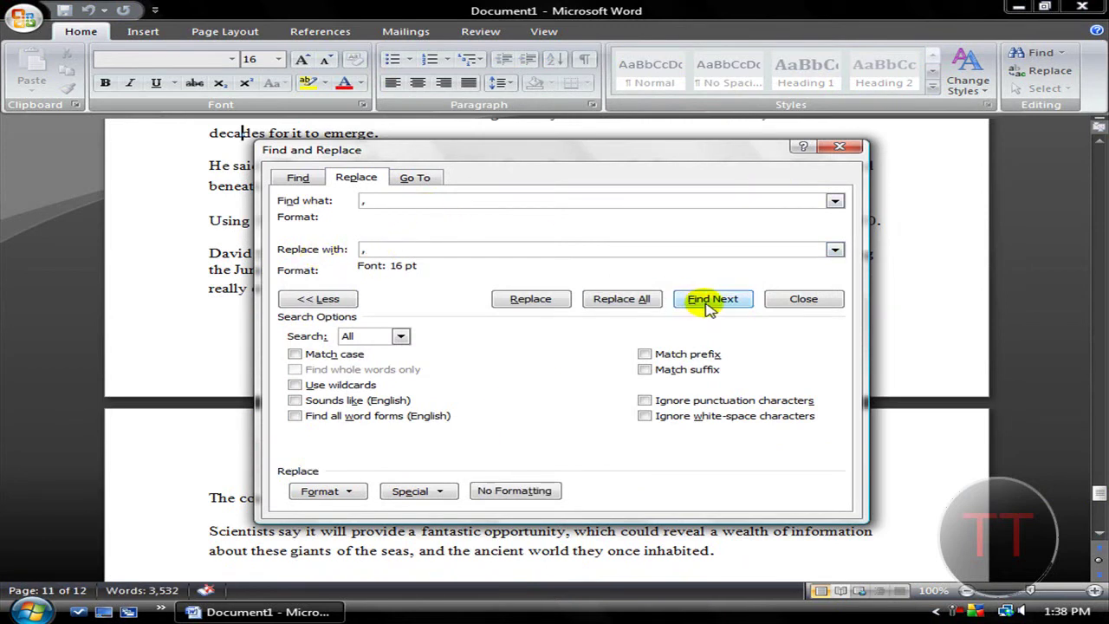
left_click(611, 307)
left_click(632, 344)
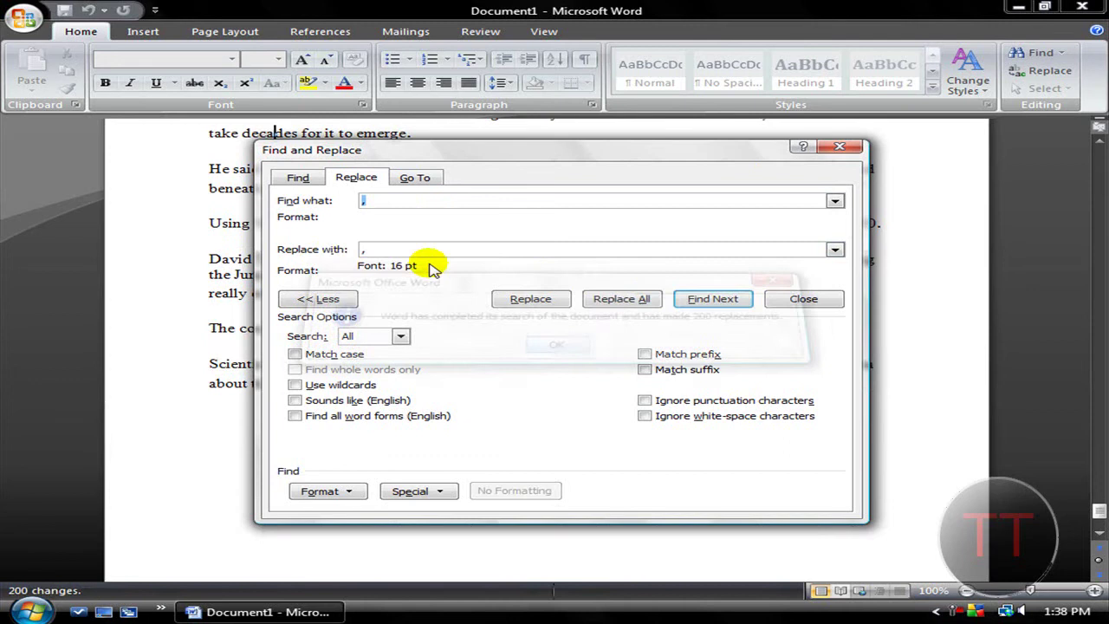
- Replace every quotation mark with a 16 pt quotation mark
left_click(397, 251)
left_click(300, 254)
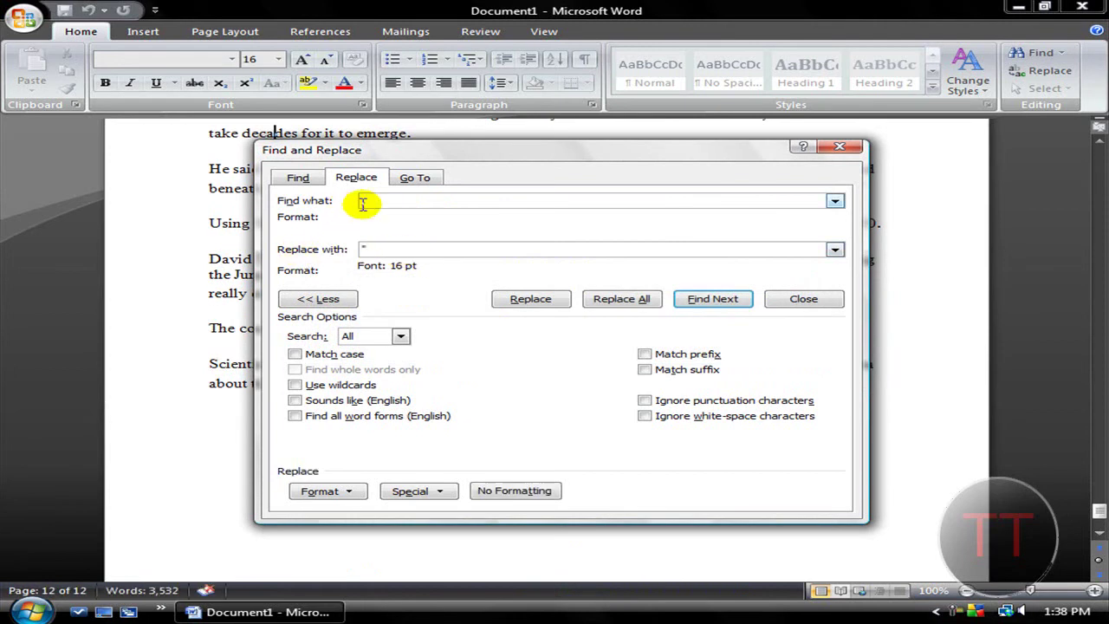
left_click(305, 203)
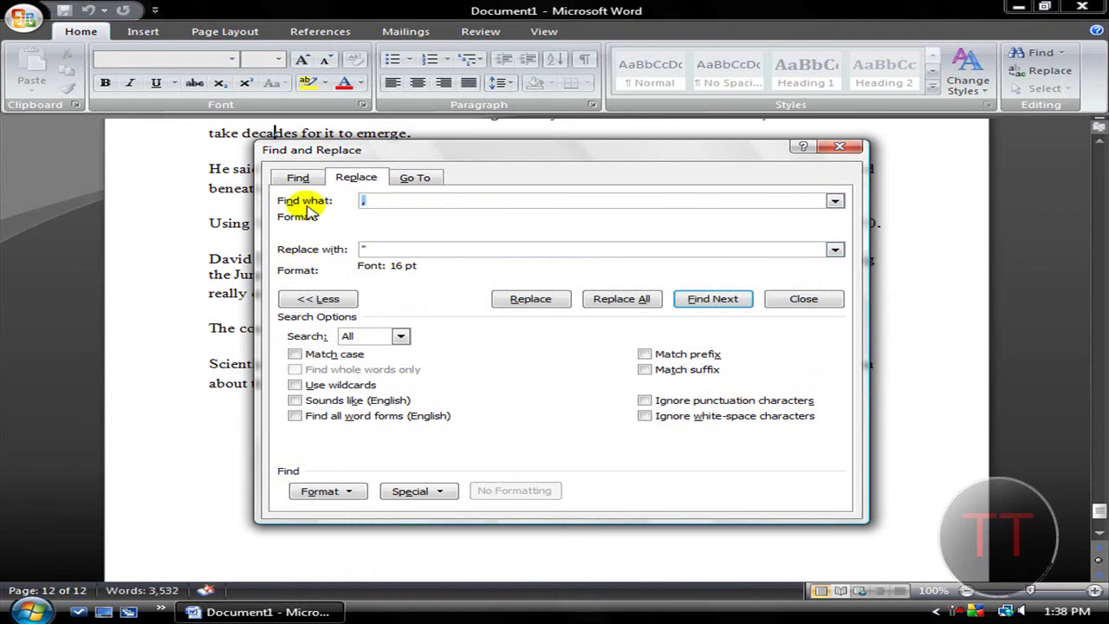
left_click(621, 299)
left_click(559, 345)
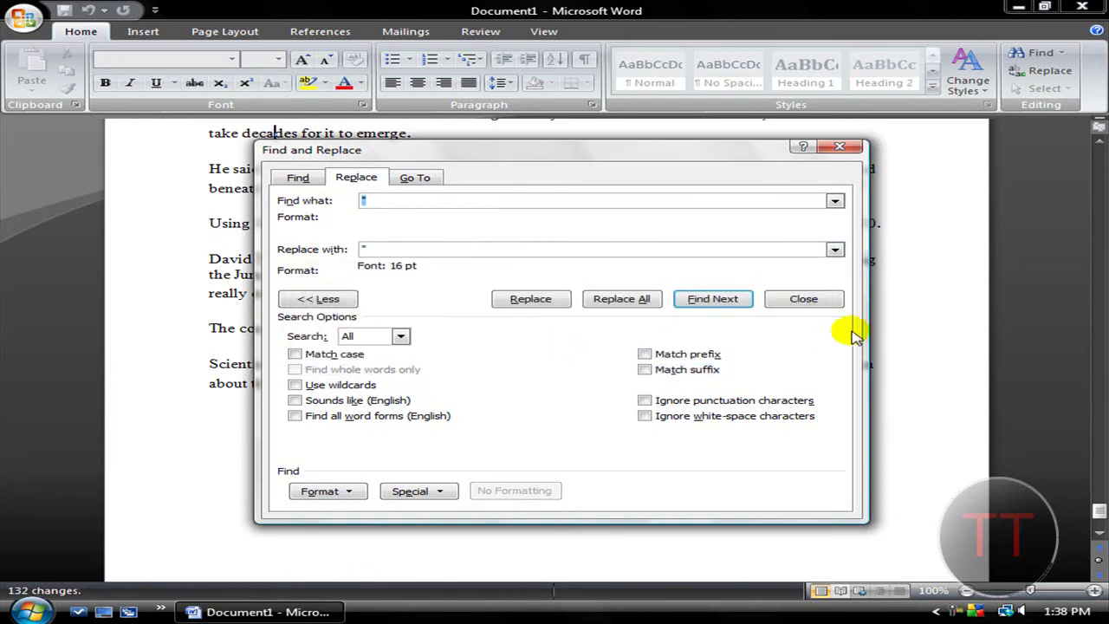
left_click(803, 298)
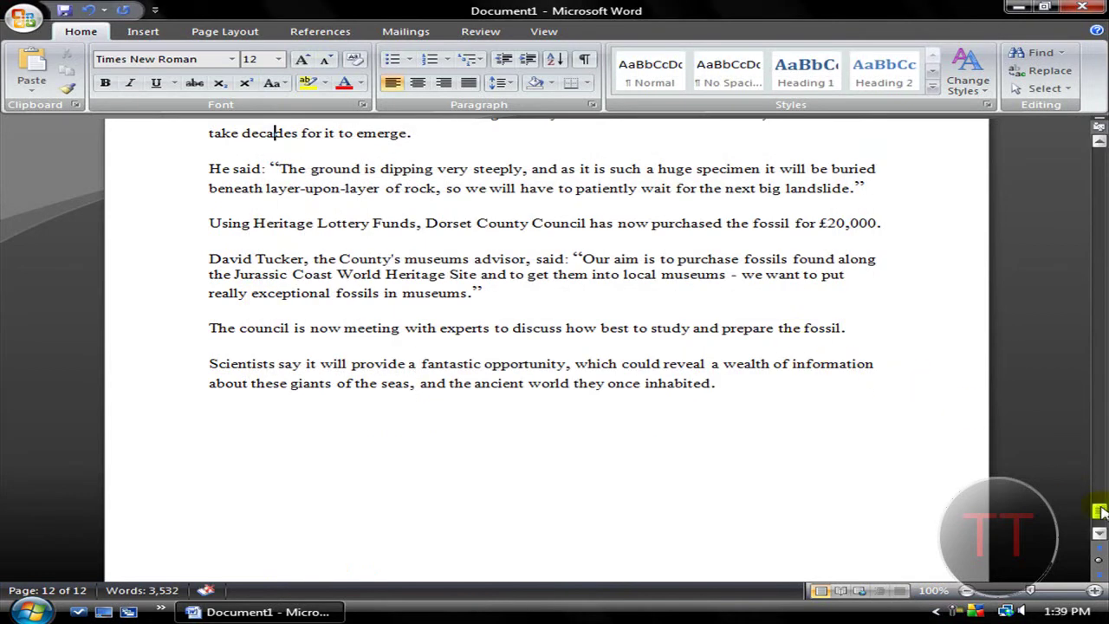
- Scroll through the 12-page article and select its text from the last paragraph up to the top
left_click_drag(1100, 511, 1100, 504)
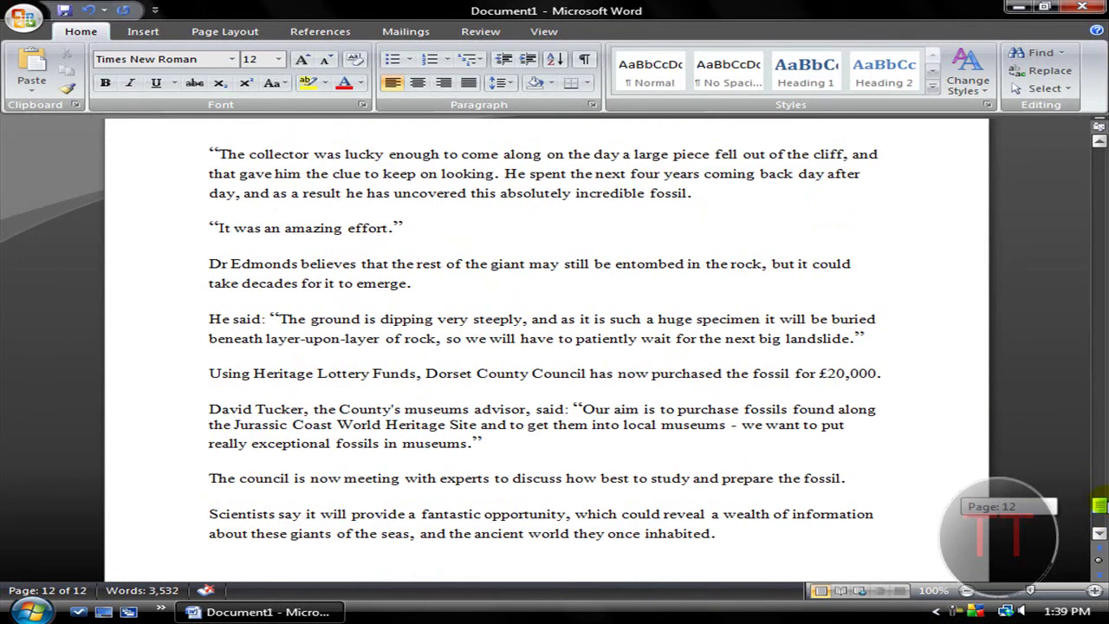
left_click_drag(1100, 506, 1100, 506)
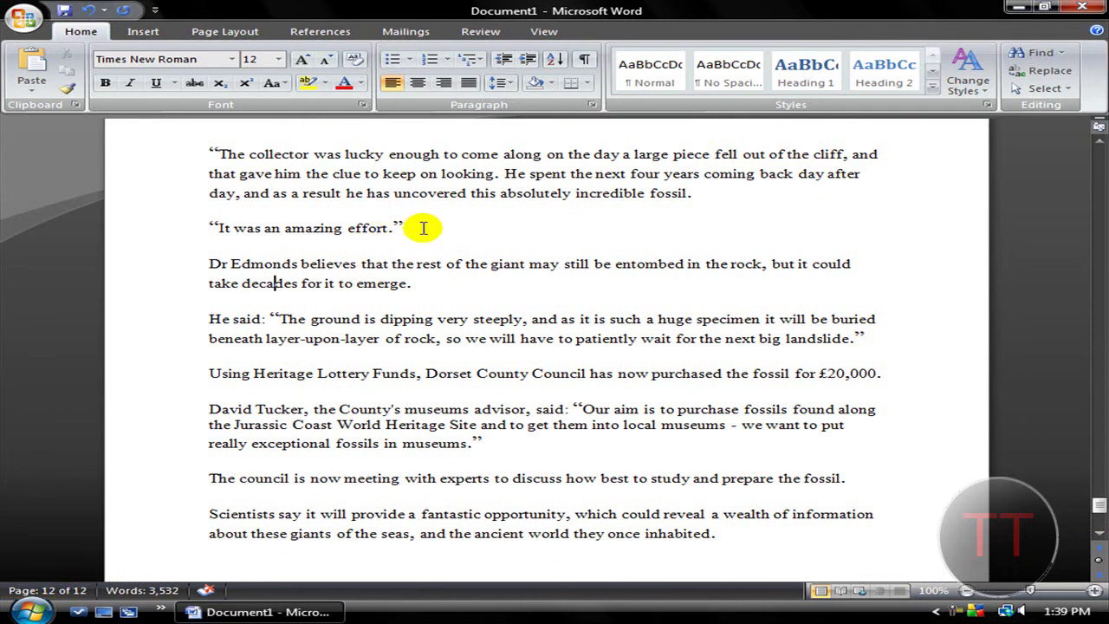
scroll(520, 349, "down", 5)
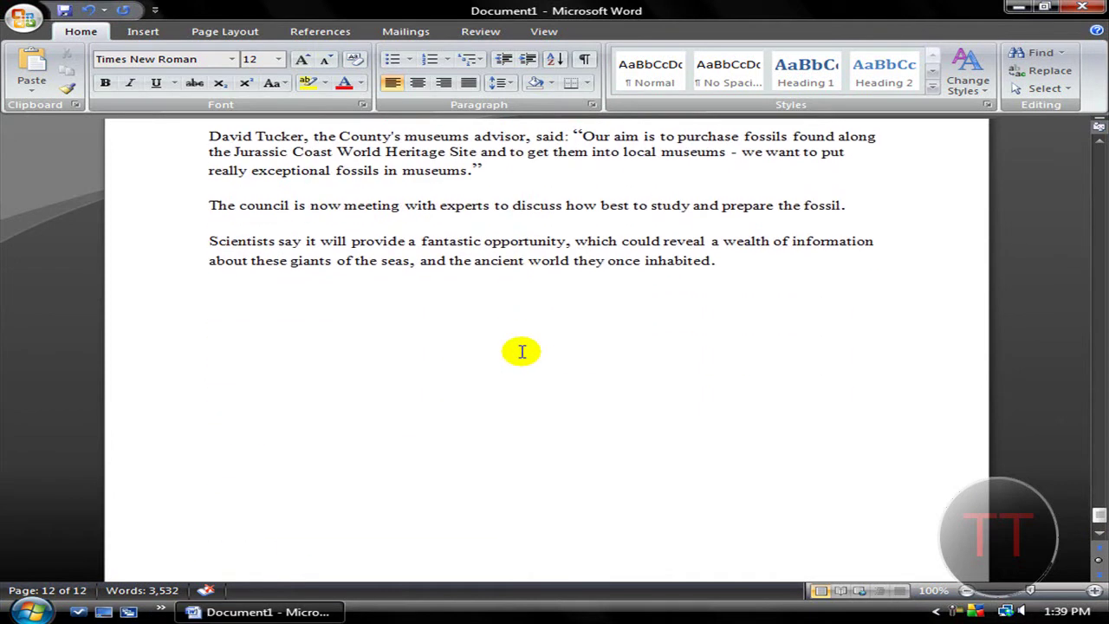
scroll(521, 351, "up", 15)
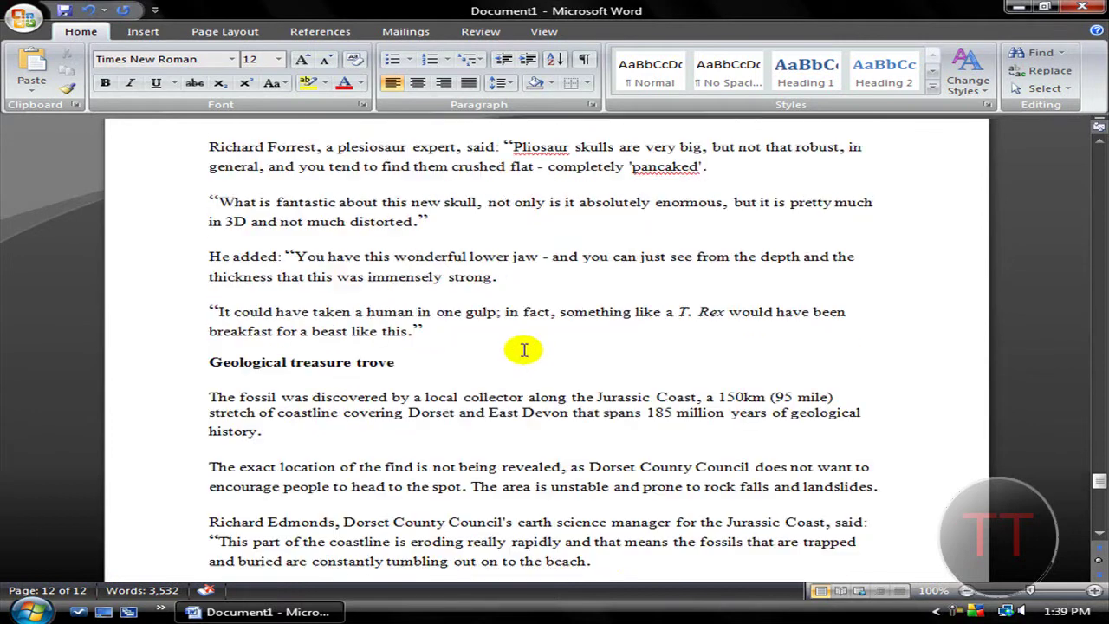
scroll(524, 351, "down", 18)
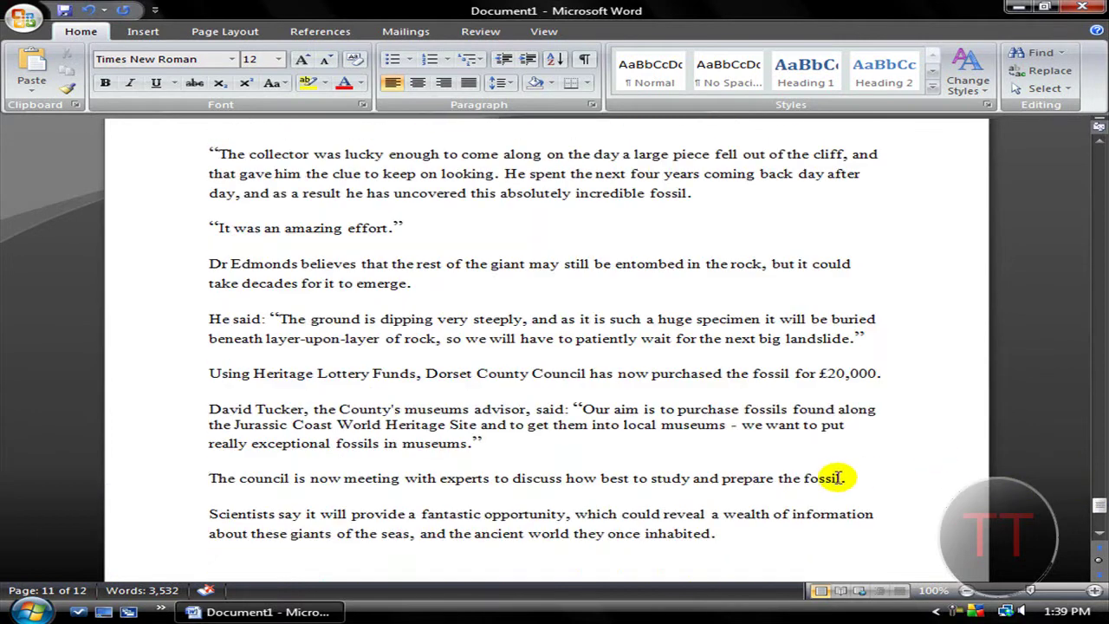
left_click_drag(664, 309, 315, 5)
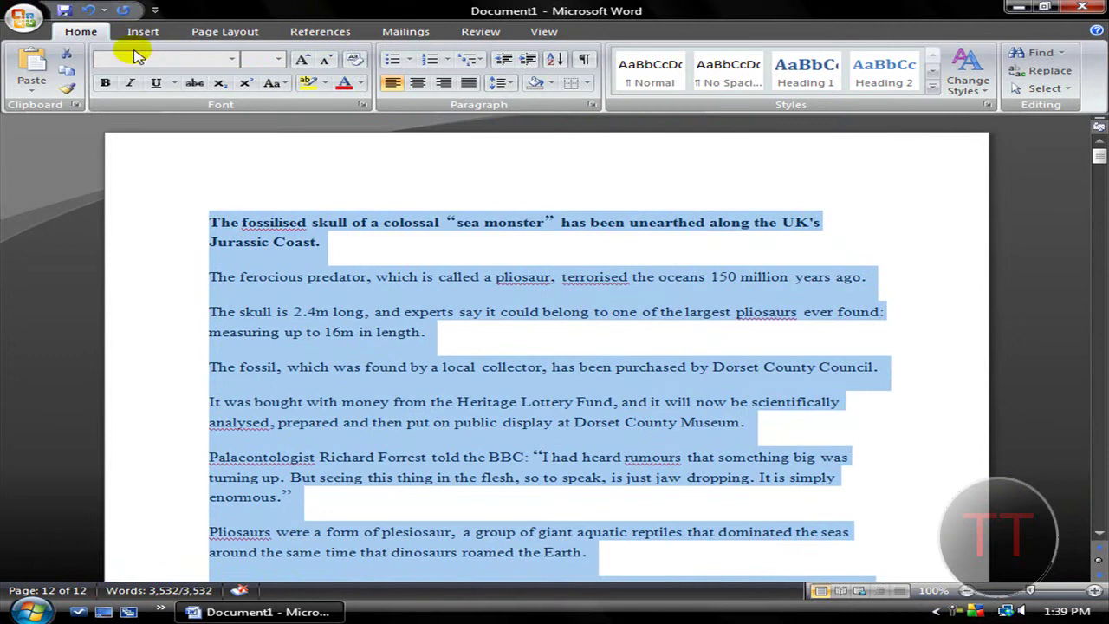
- Set the article text in Arial Black, stretching it to 17 pages
left_click(232, 60)
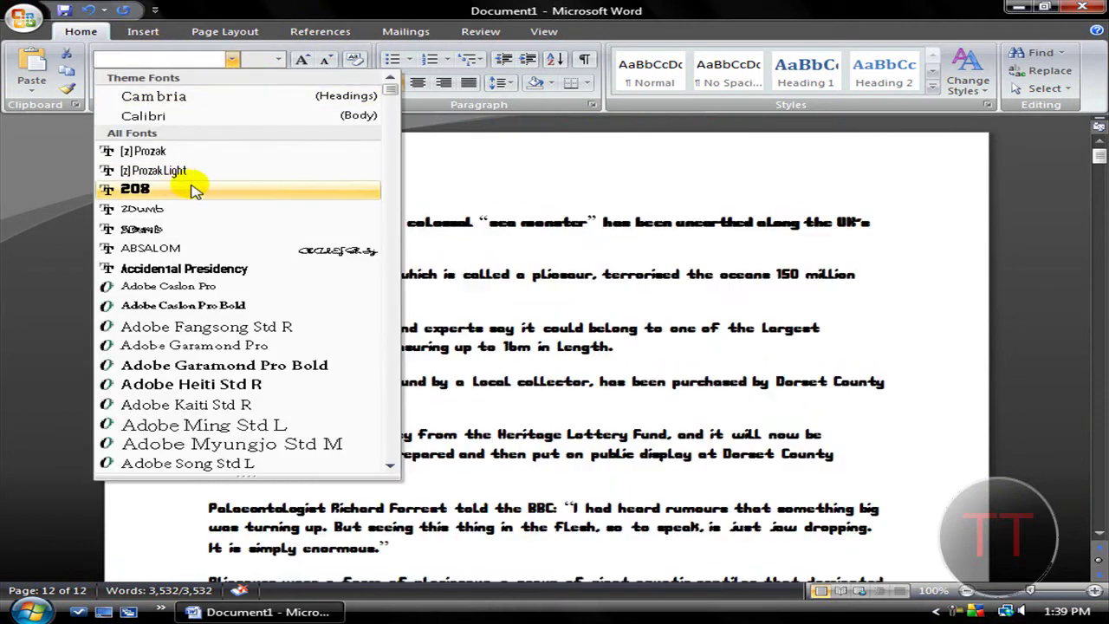
scroll(211, 322, "down", 5)
scroll(217, 318, "down", 7)
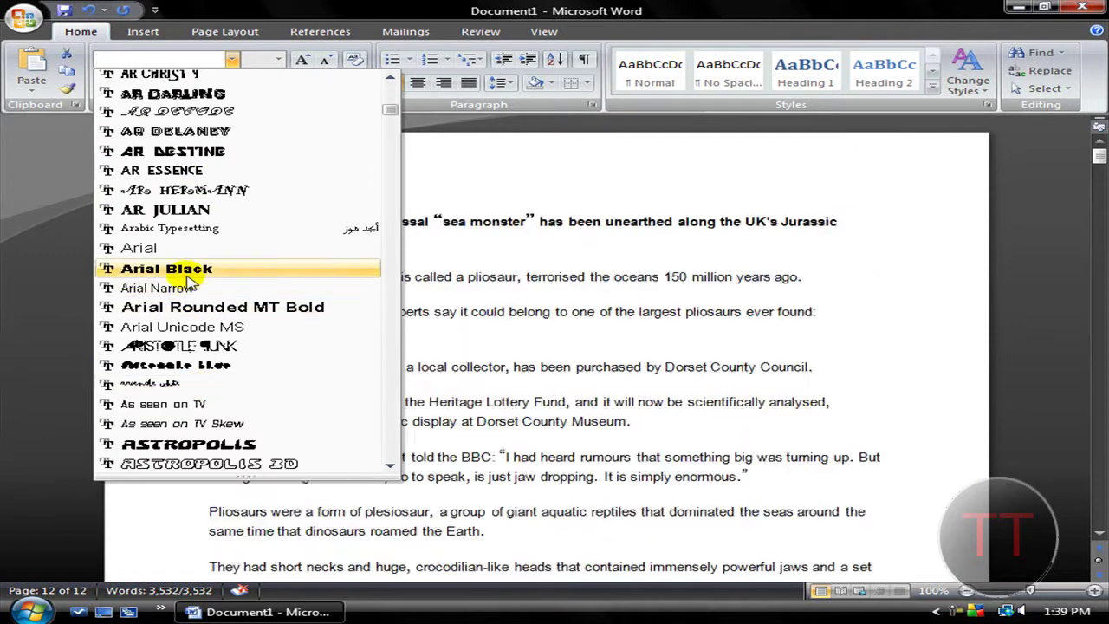
left_click(167, 269)
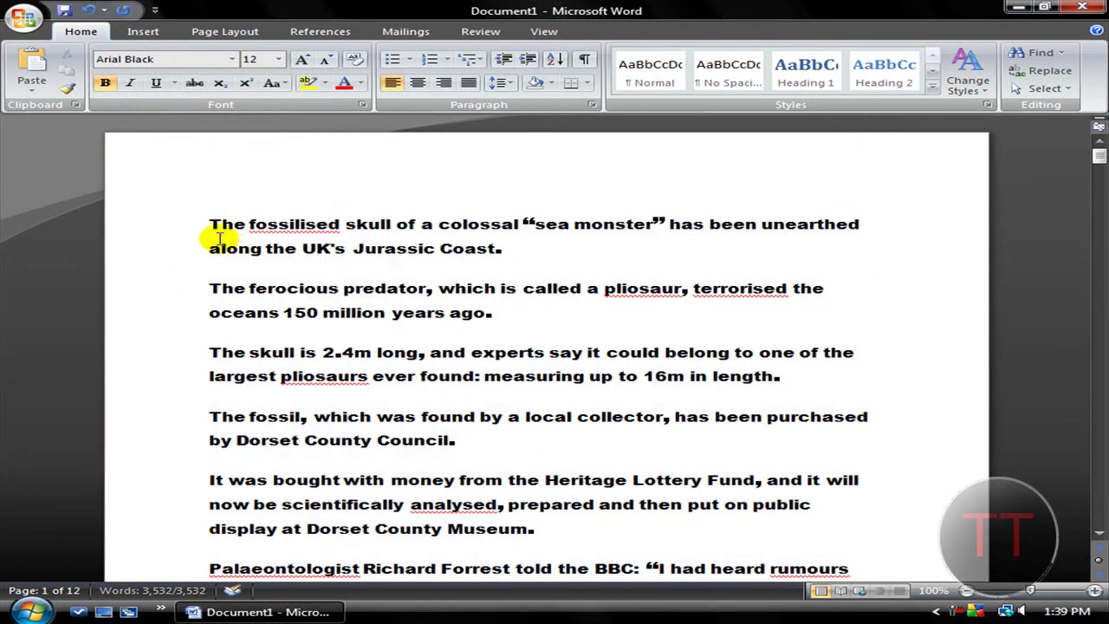
left_click_drag(214, 224, 827, 618)
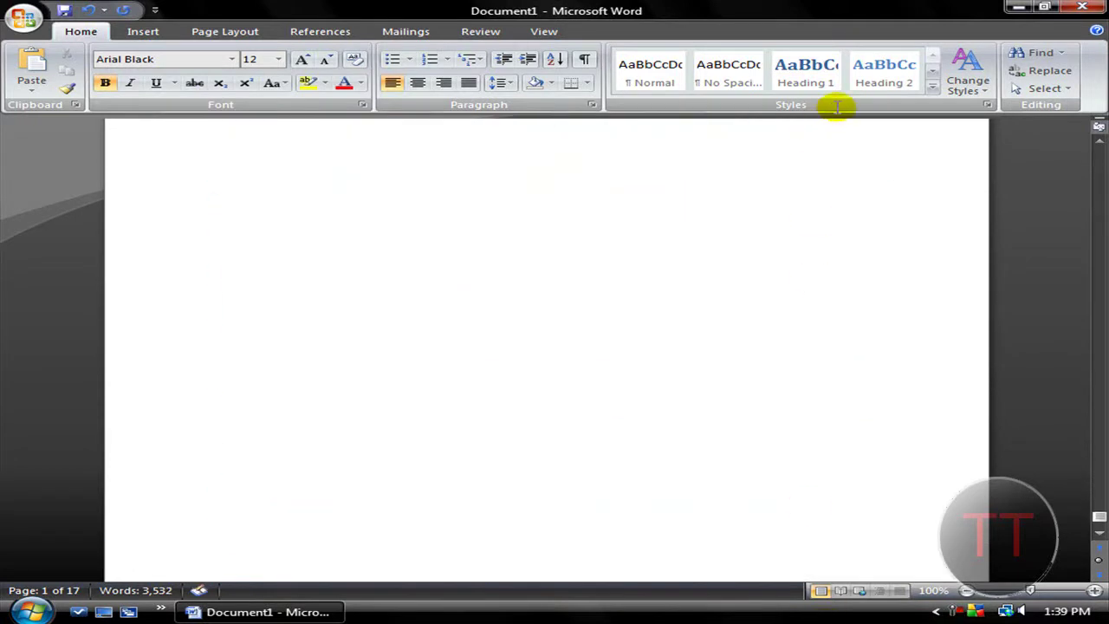
- Select the whole Arial Black article, from its first word through the end of the last paragraph
left_click_drag(845, 97, 795, 219)
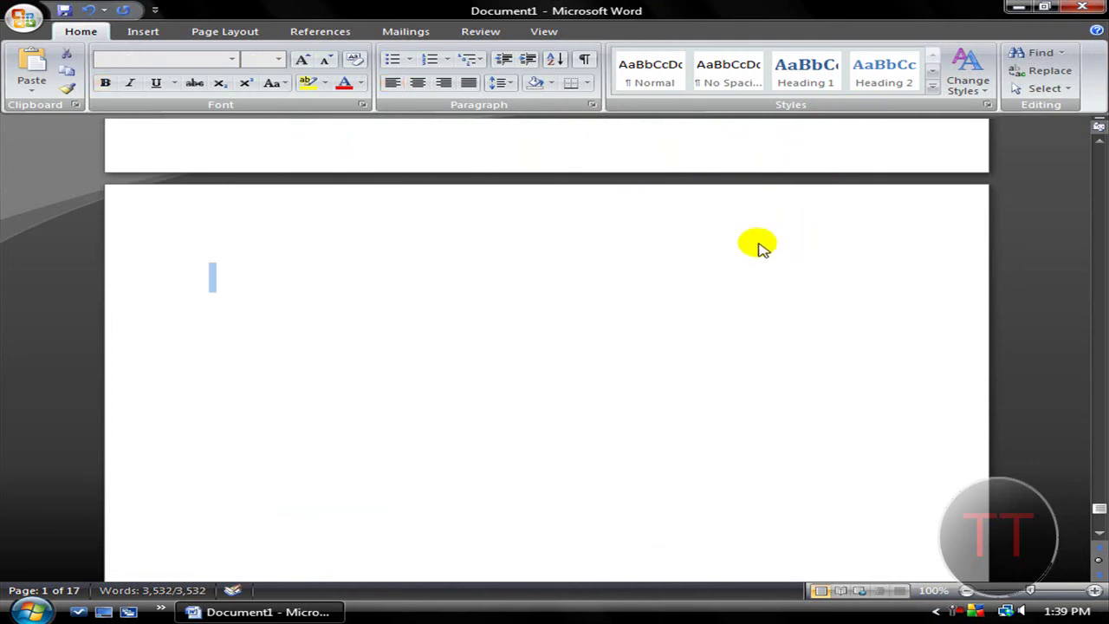
left_click(985, 424)
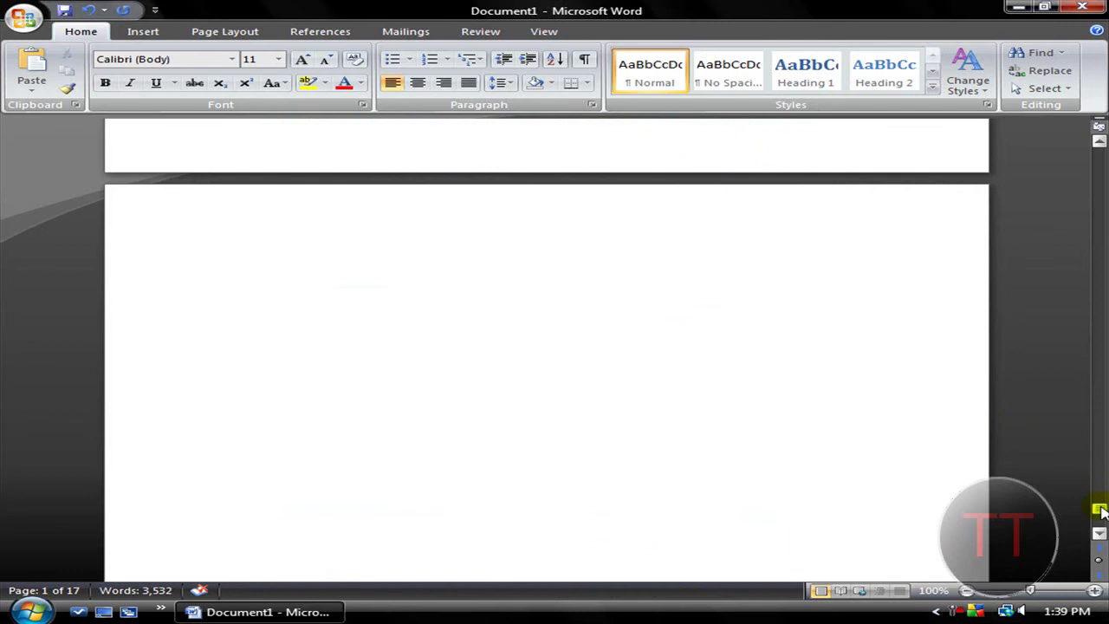
left_click_drag(1100, 511, 1101, 501)
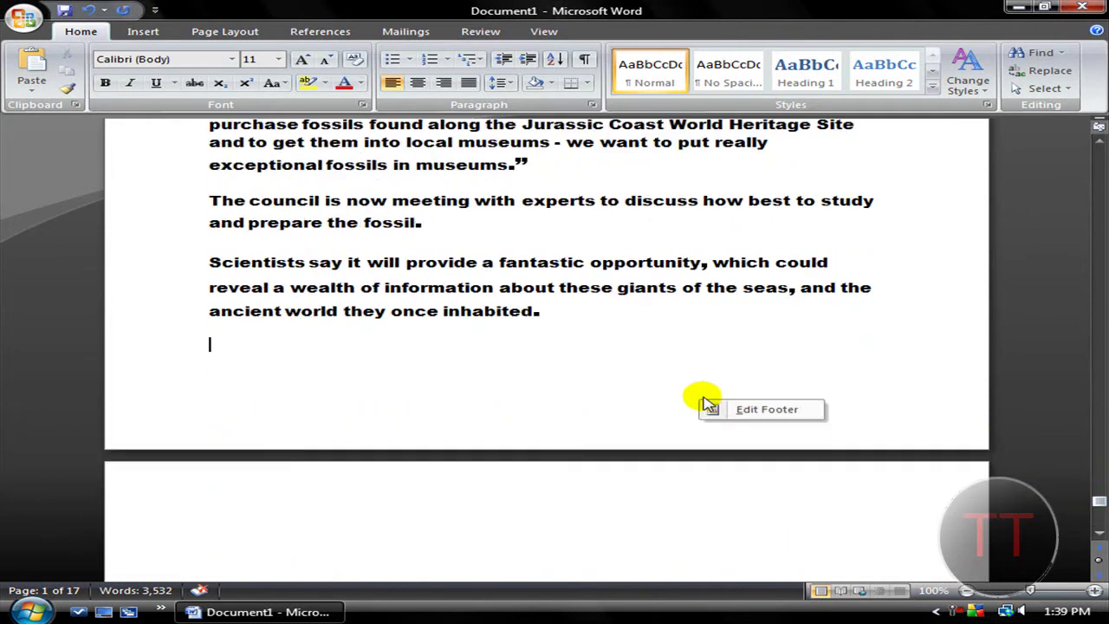
left_click_drag(554, 314, 453, 289)
right_click(459, 295)
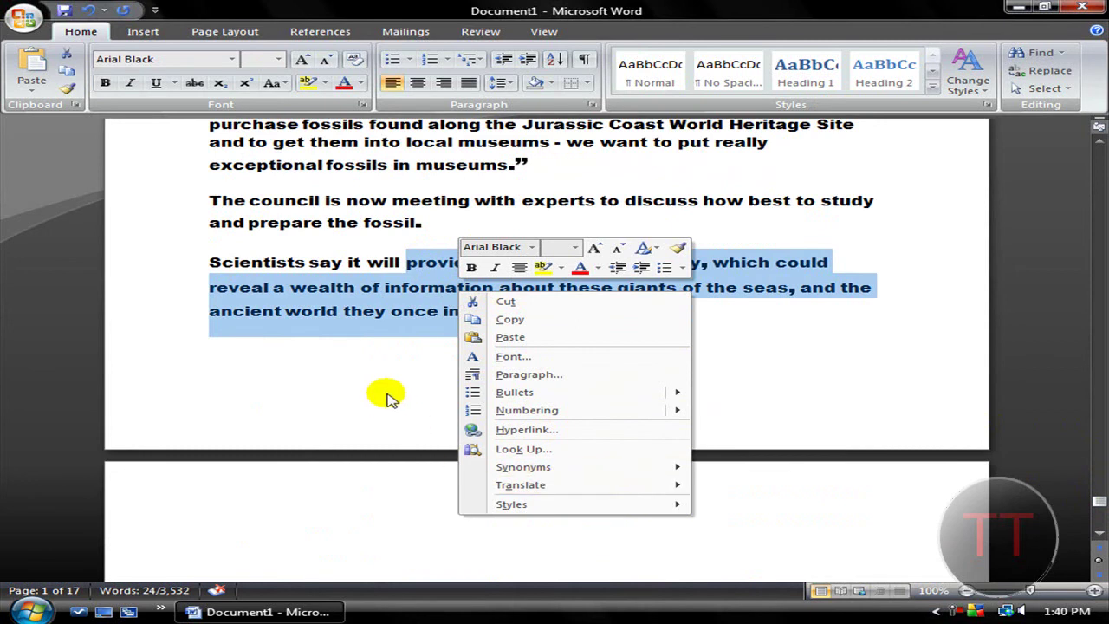
left_click(528, 321)
left_click_drag(528, 321, 63, 9)
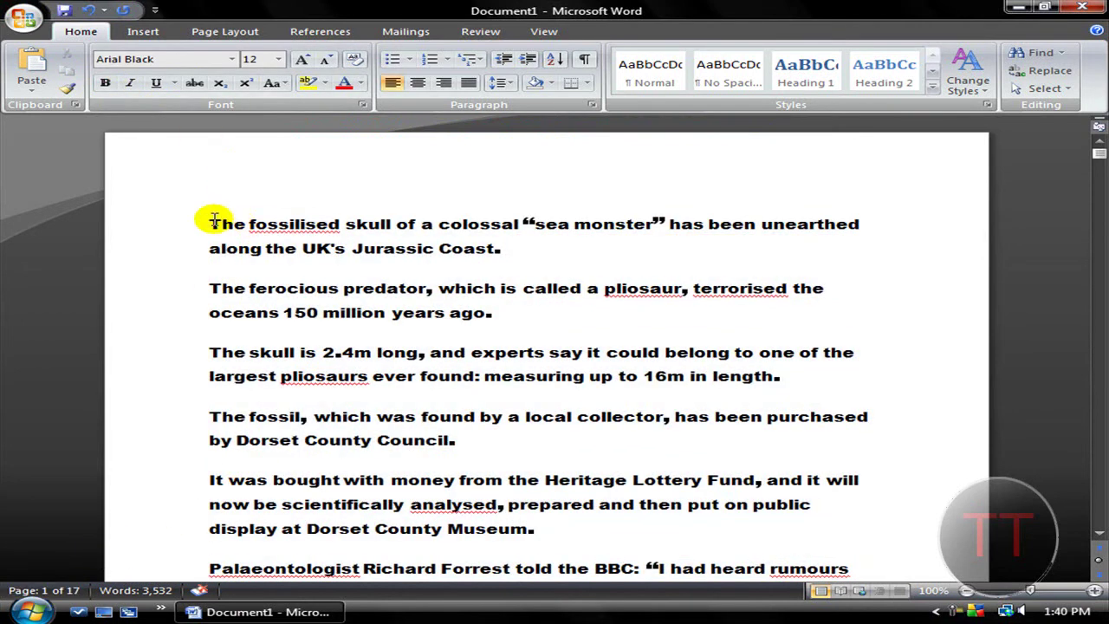
left_click_drag(236, 232, 732, 611)
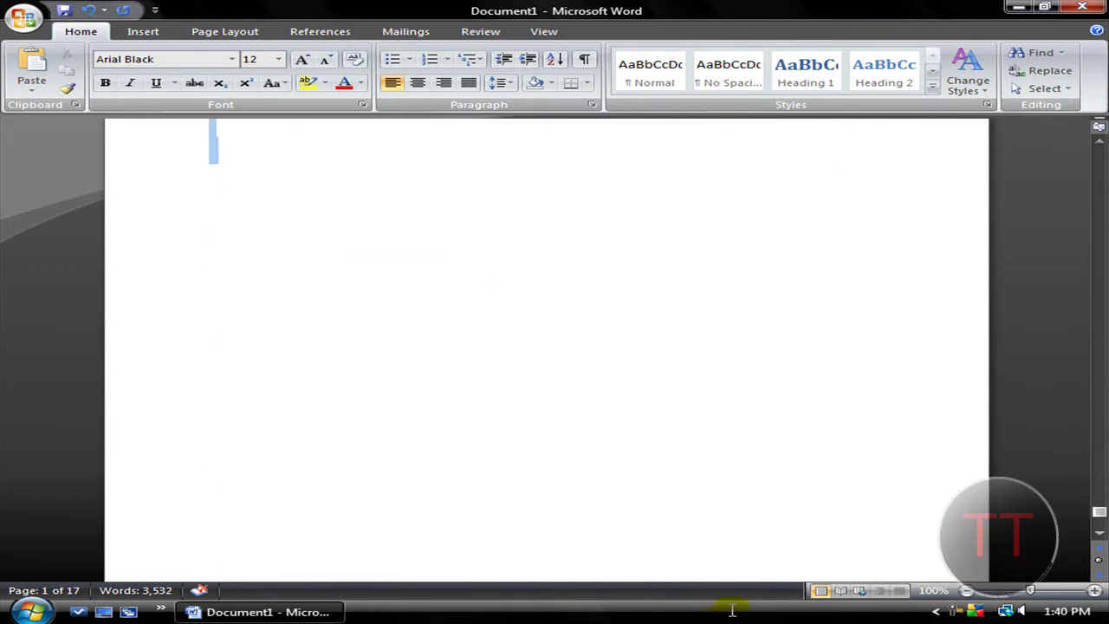
- Change the selected article's font from Arial Black to Arial, shrinking it from 17 to 13 pages
left_click(231, 58)
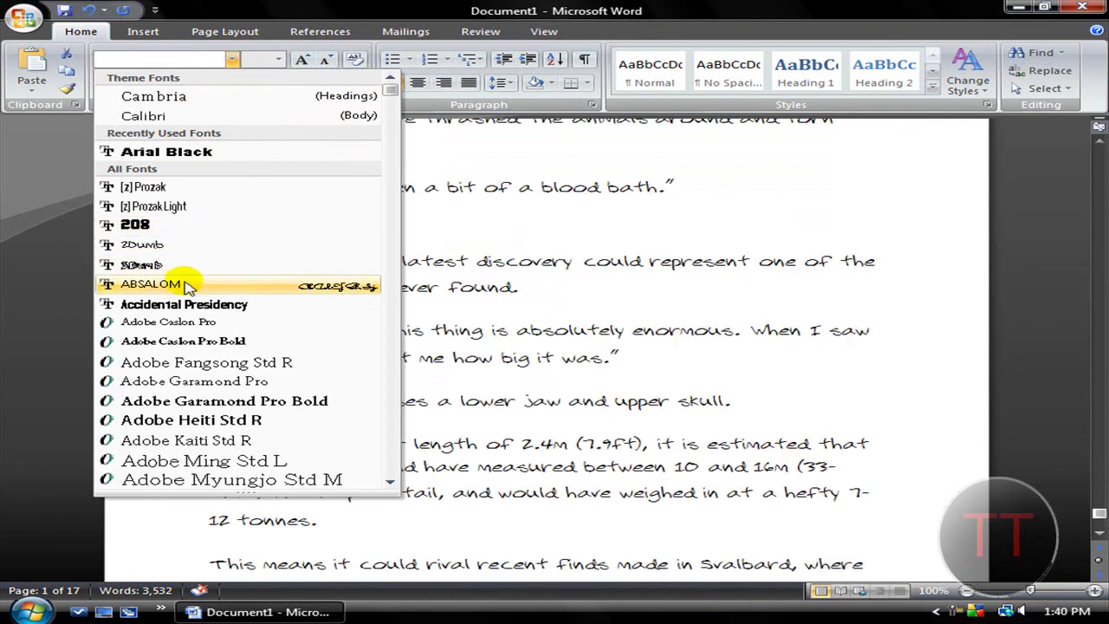
scroll(203, 354, "down", 5)
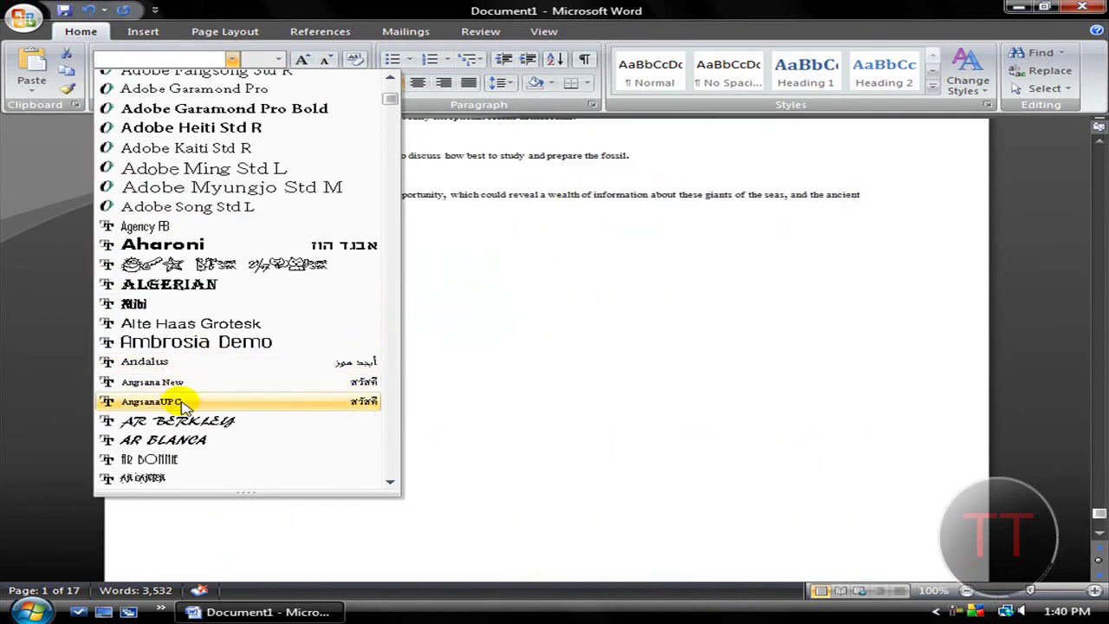
scroll(187, 395, "down", 7)
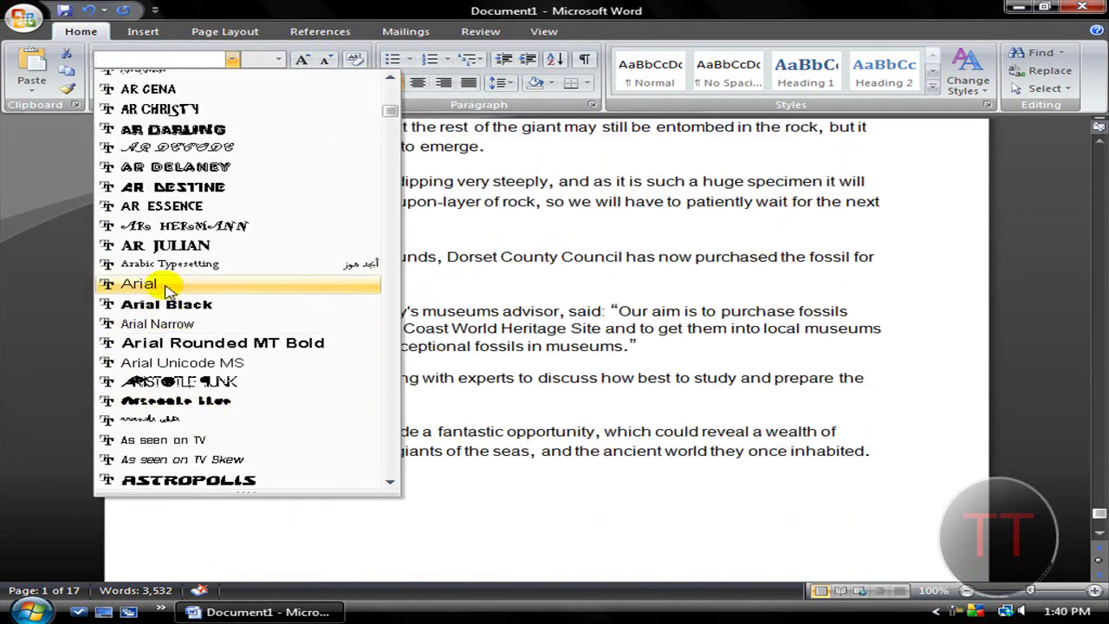
left_click(137, 283)
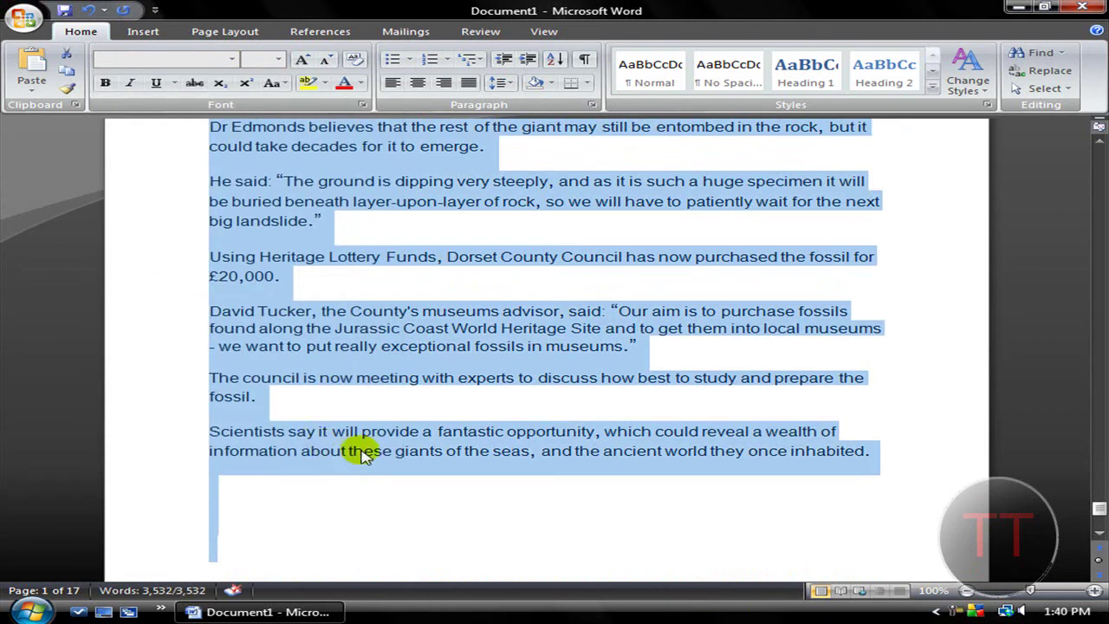
left_click(873, 446)
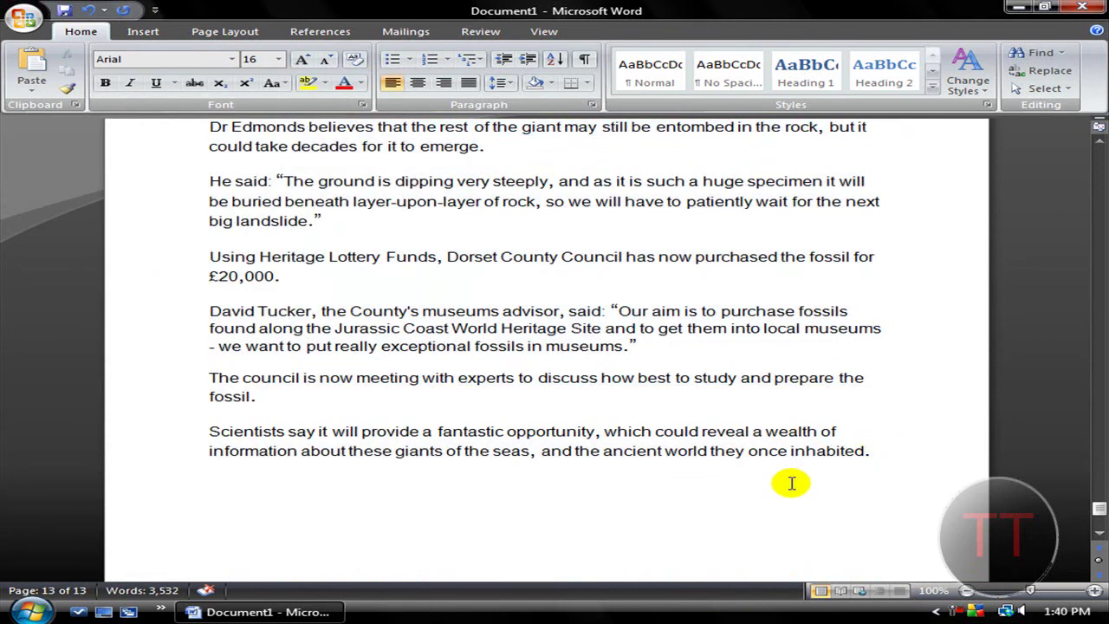
scroll(792, 482, "down", 3)
scroll(792, 482, "up", 9)
scroll(792, 483, "up", 2)
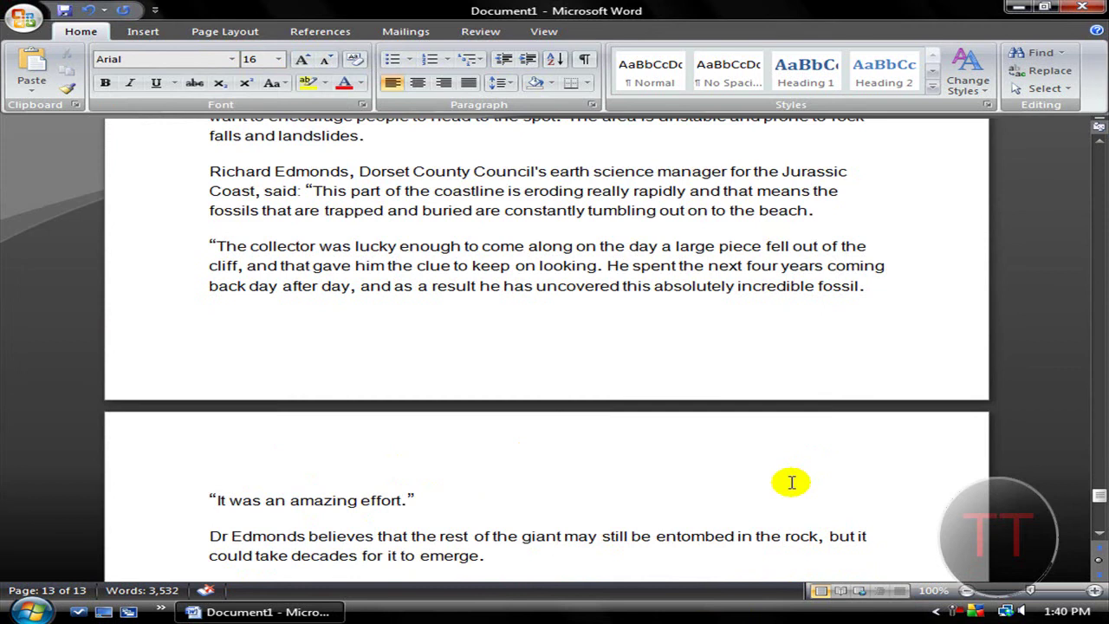
scroll(792, 482, "down", 11)
scroll(795, 481, "up", 4)
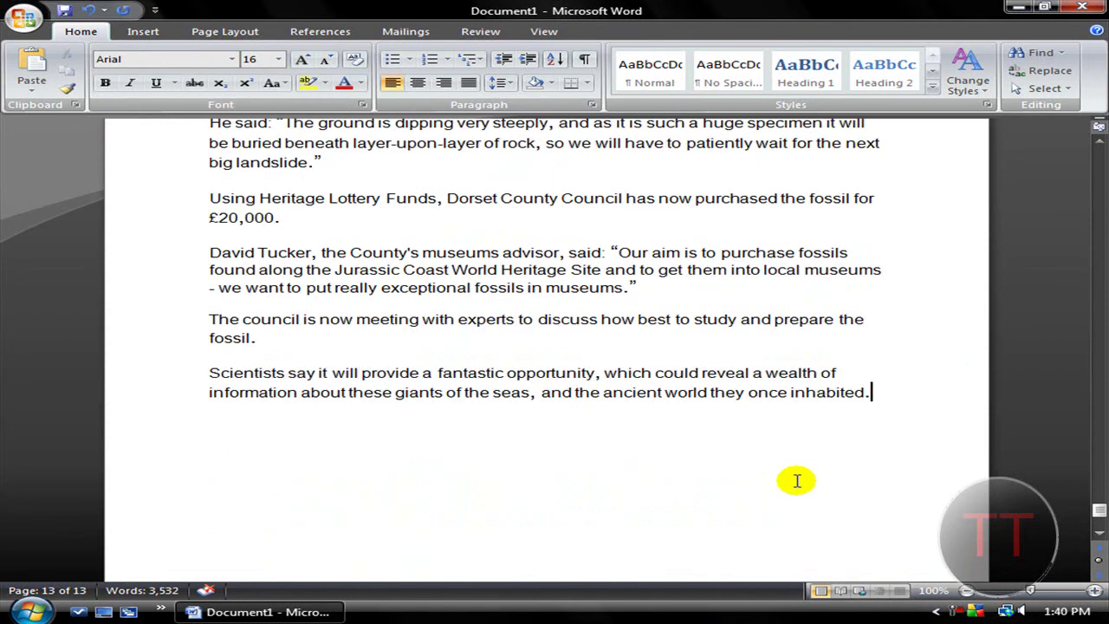